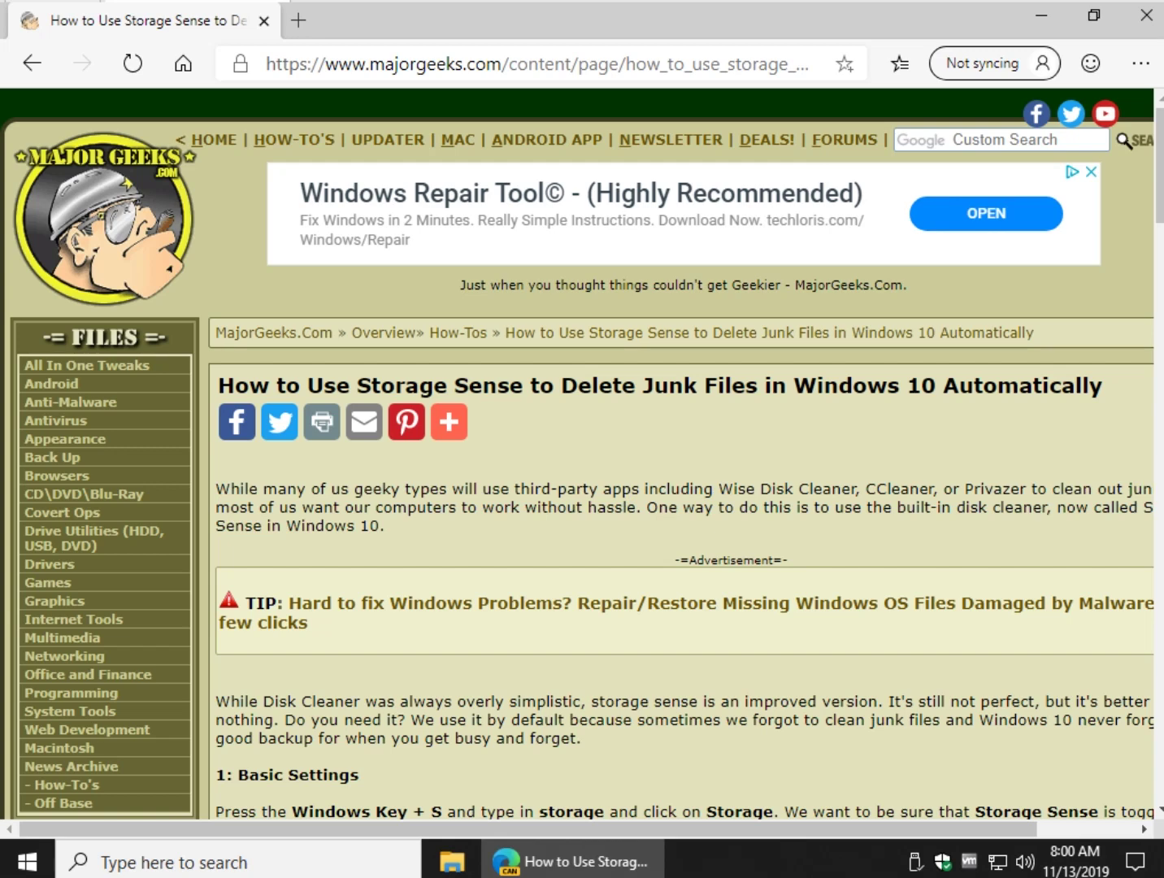
Highlight and then deselect the opening lines of the MajorGeeks article.
left_click_drag(401, 489, 406, 507)
left_click(406, 508)
left_click_drag(260, 489, 332, 509)
left_click(333, 507)
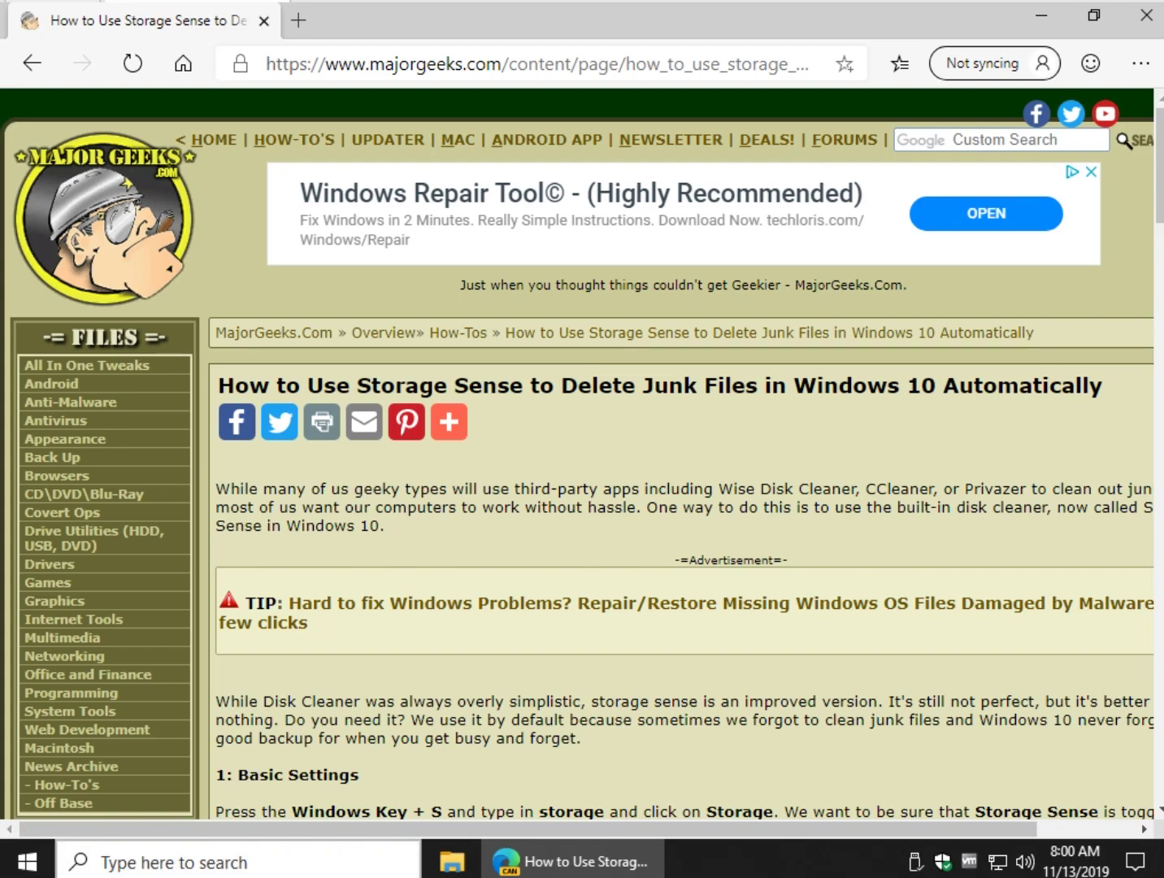
Open Storage settings through Windows search and show all storage categories for drive C:.
key("super+s")
type("storage")
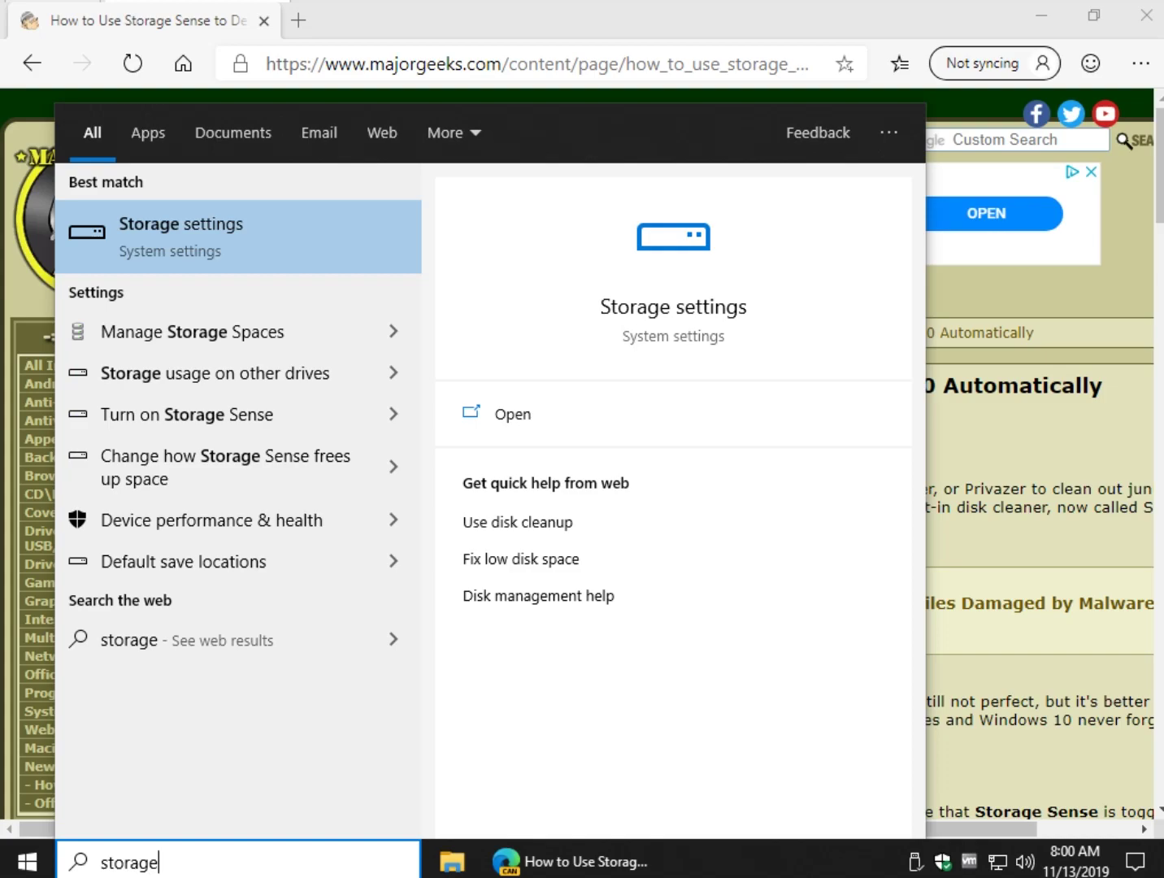
key("Return")
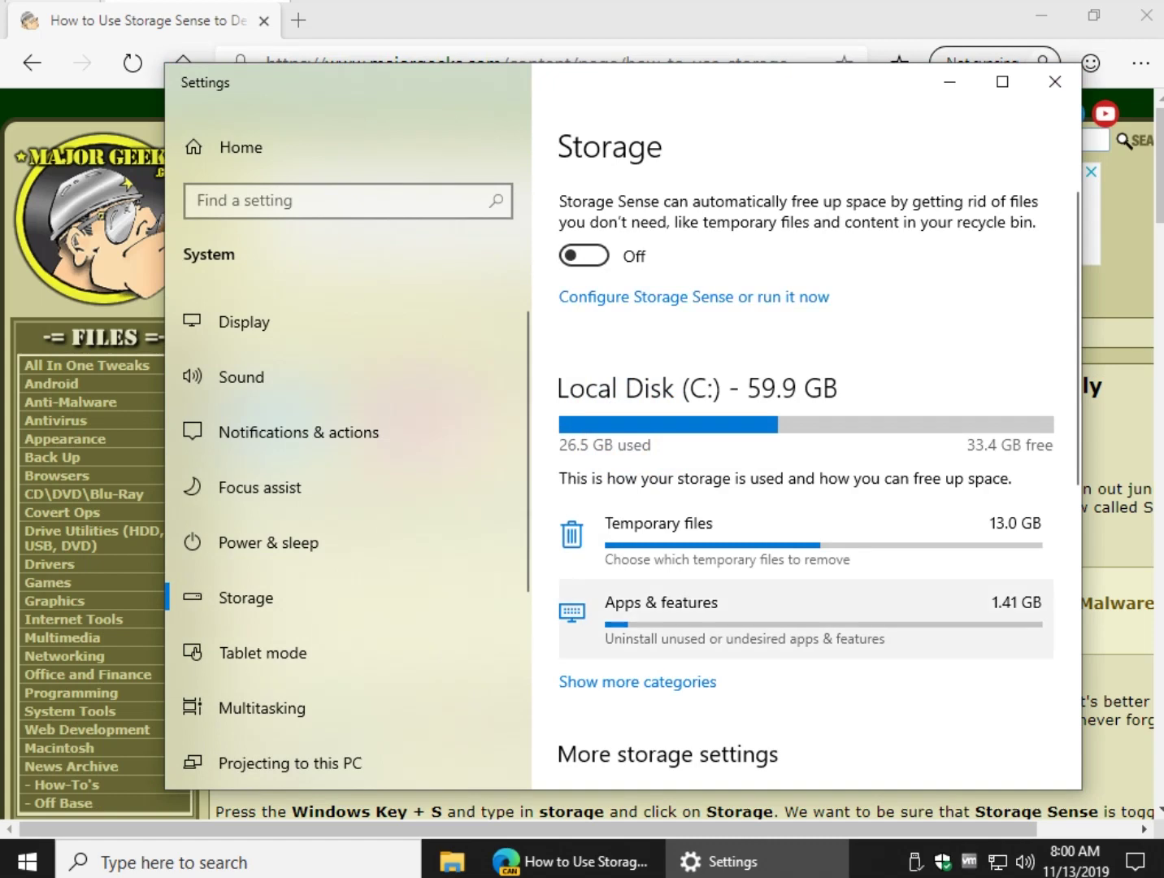
left_click(638, 681)
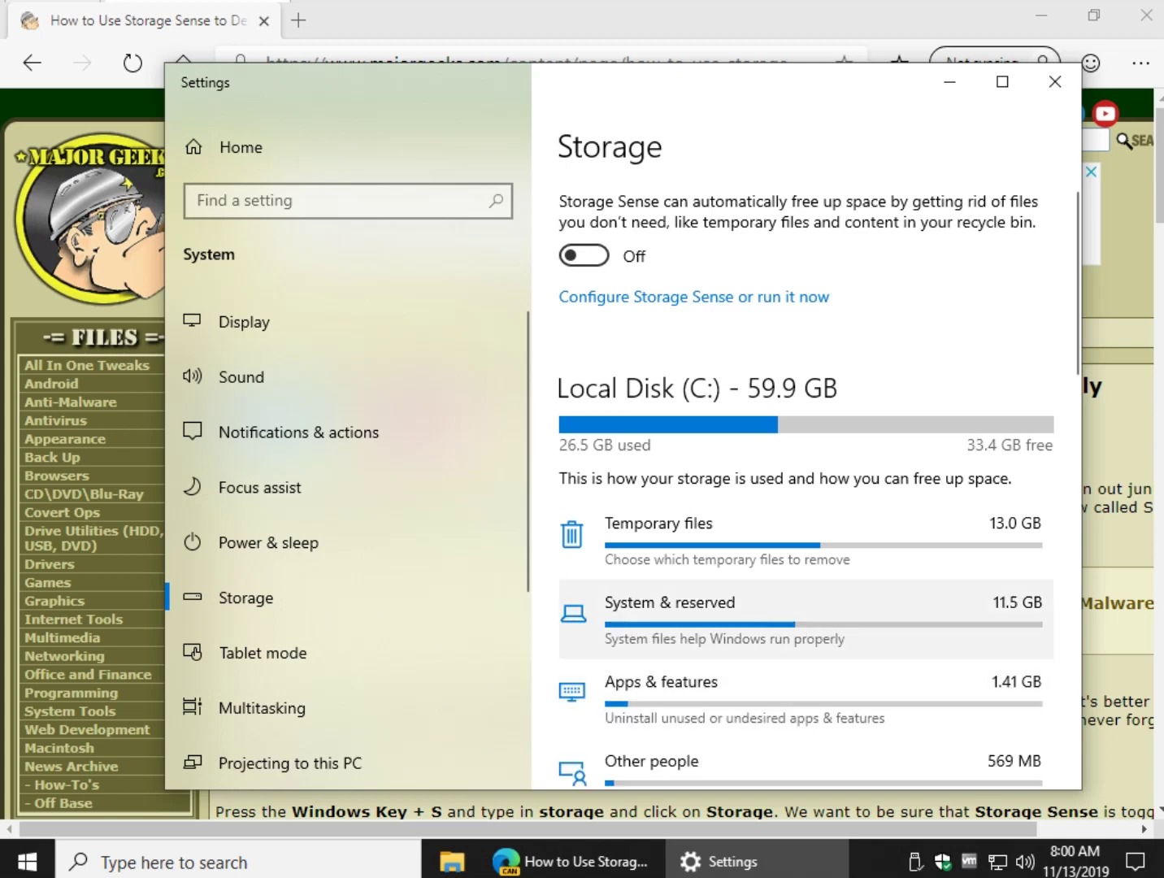
scroll(805, 602, "down", 5)
scroll(805, 236, "down", 8)
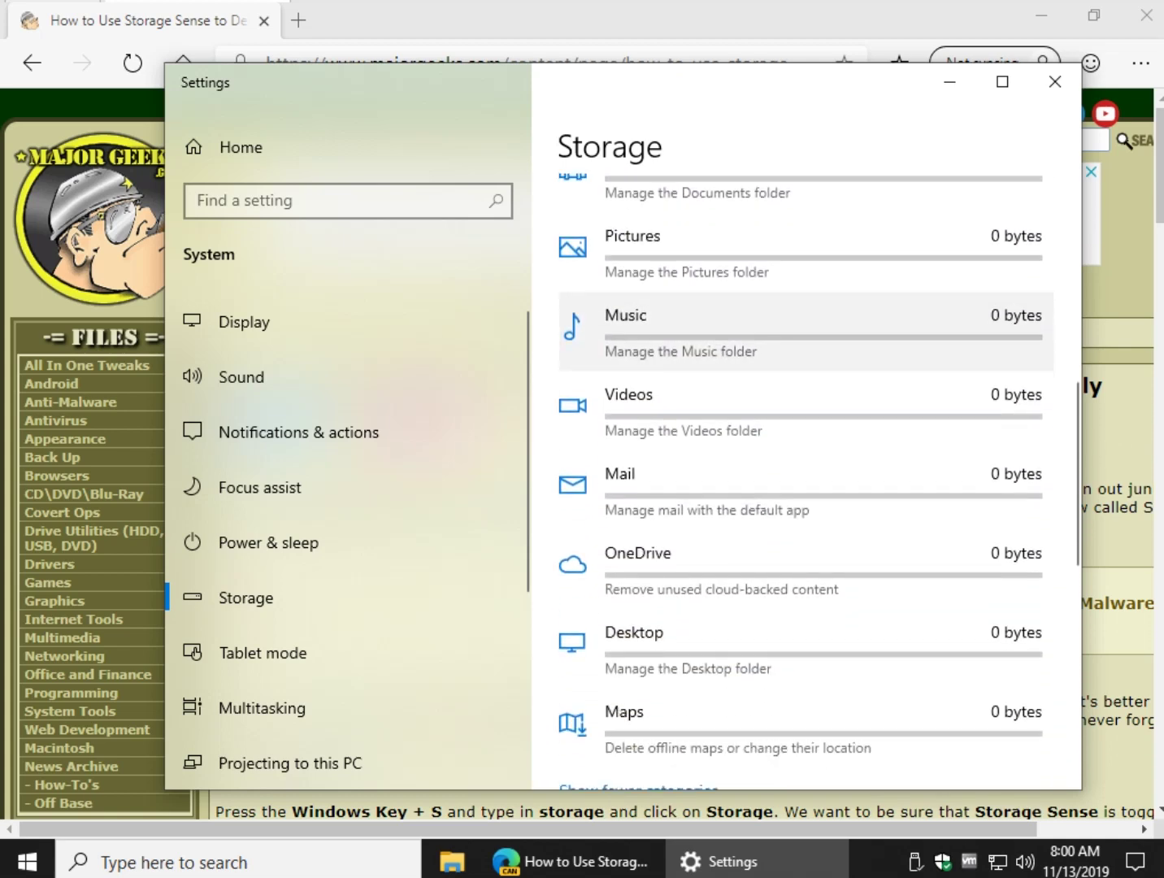
scroll(805, 423, "up", 12)
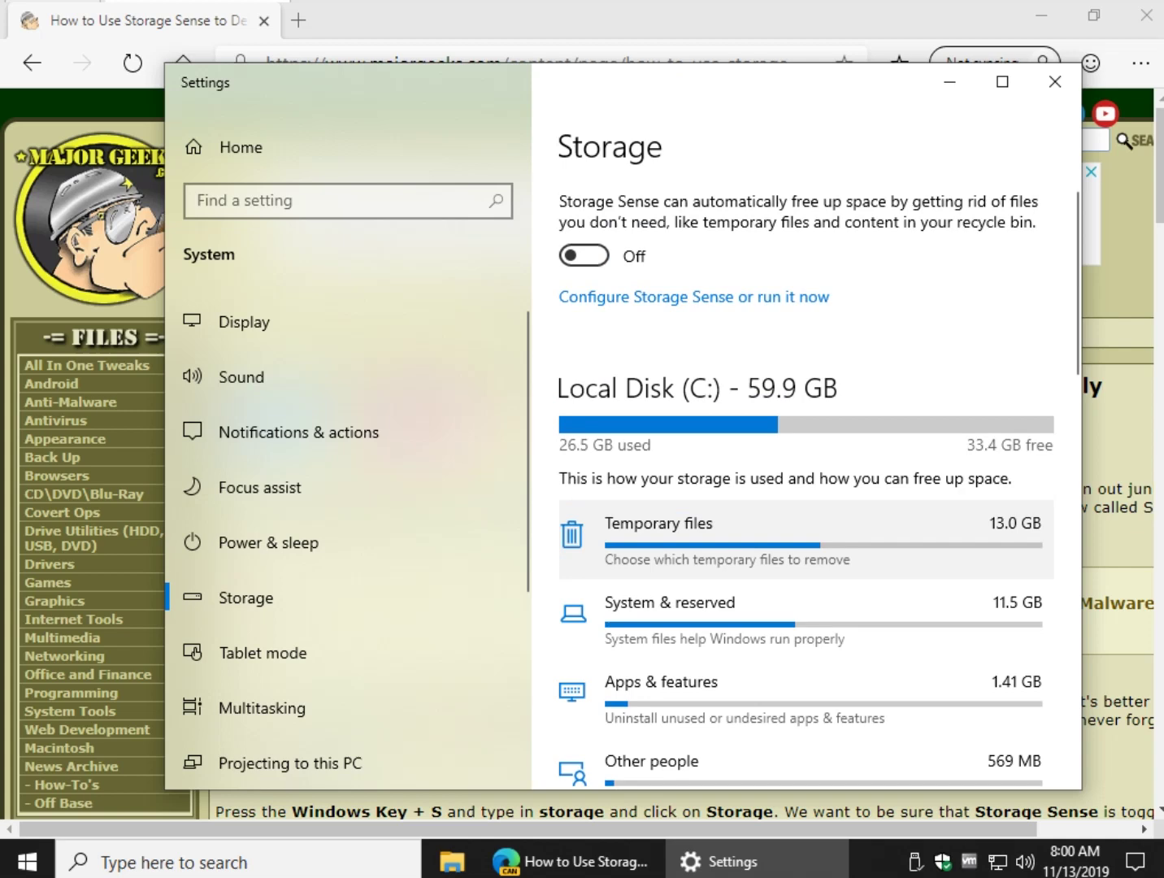
Turn Storage Sense on, open its configuration page, and keep it running during low free disk space.
left_click(583, 256)
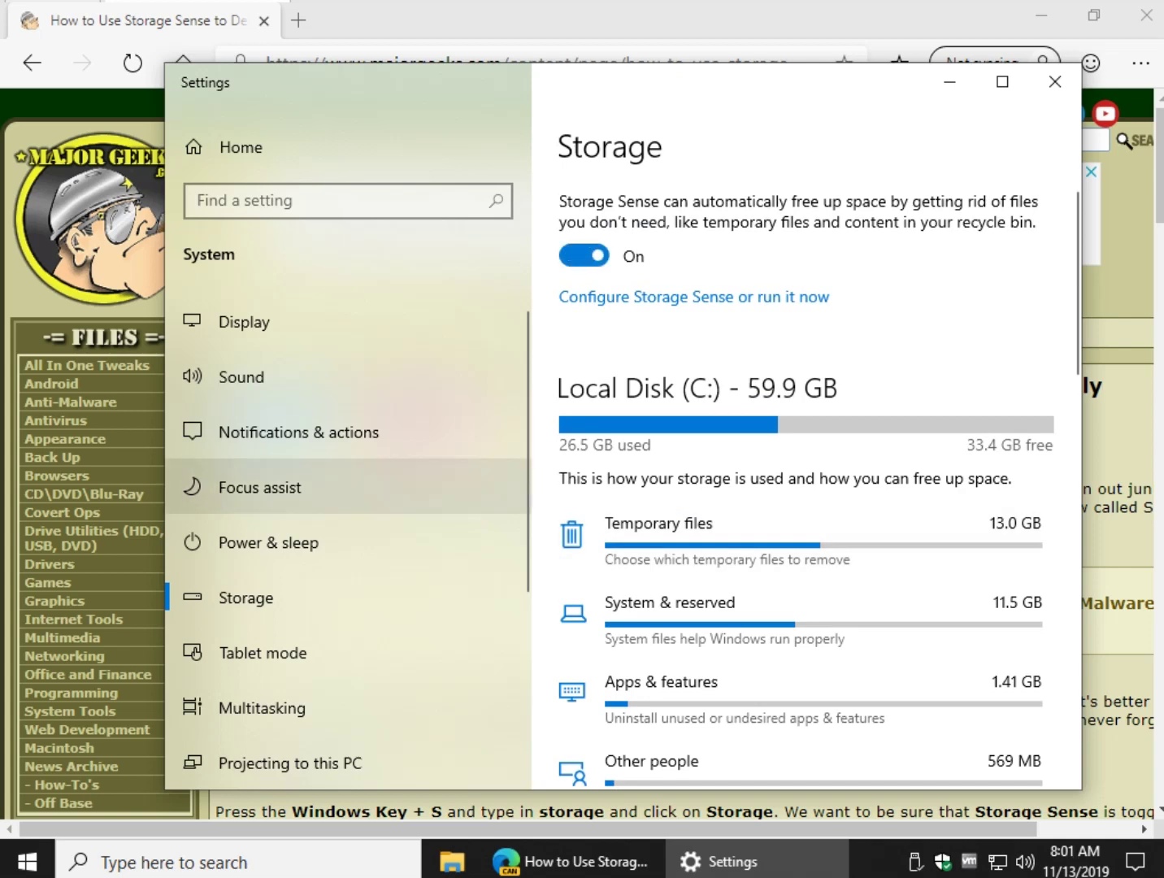
left_click(694, 297)
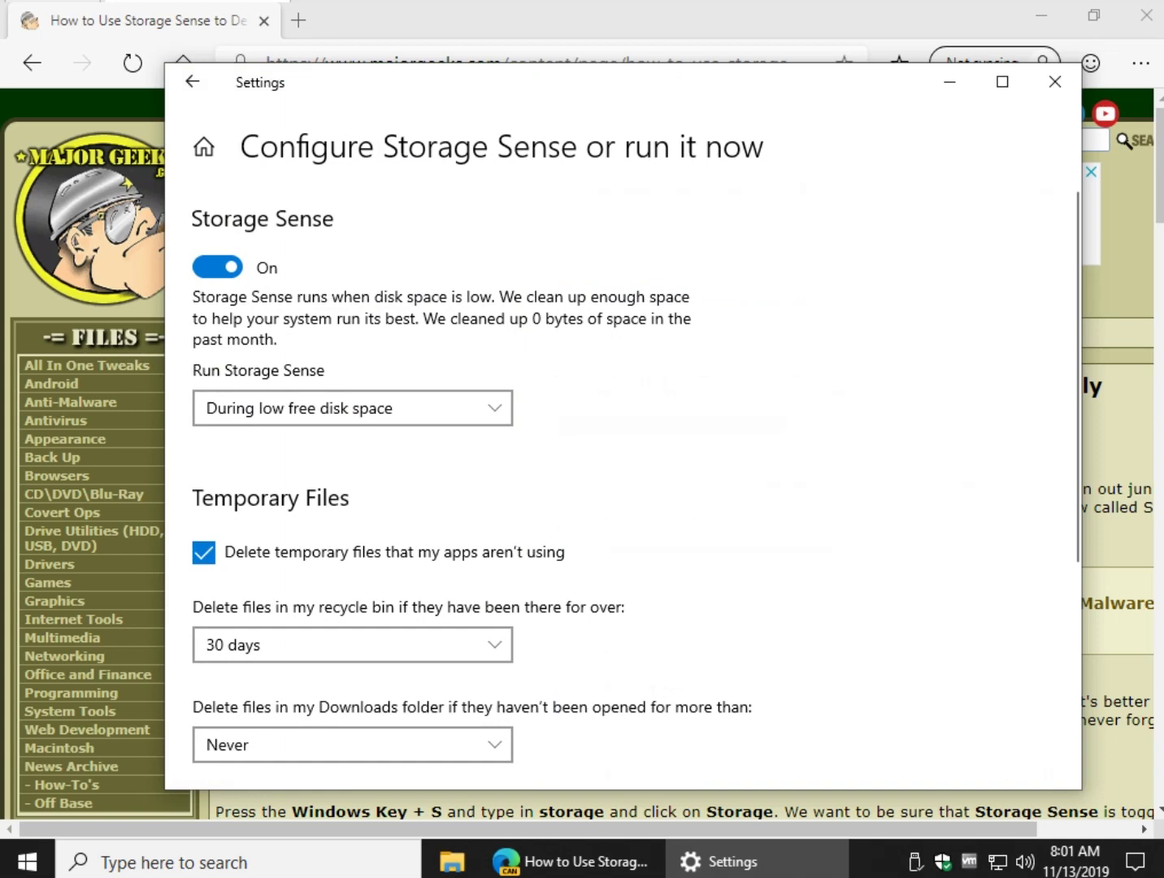
left_click(352, 407)
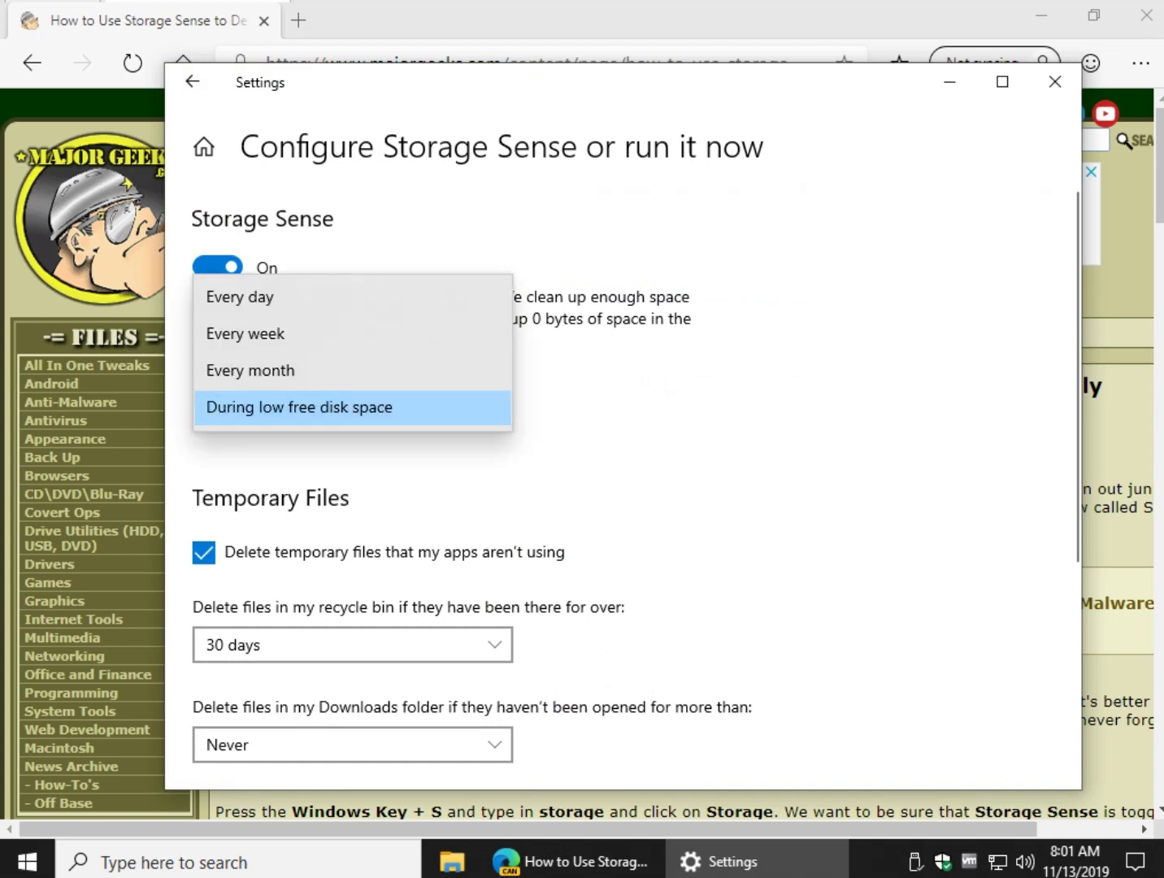
left_click(353, 409)
left_click(352, 408)
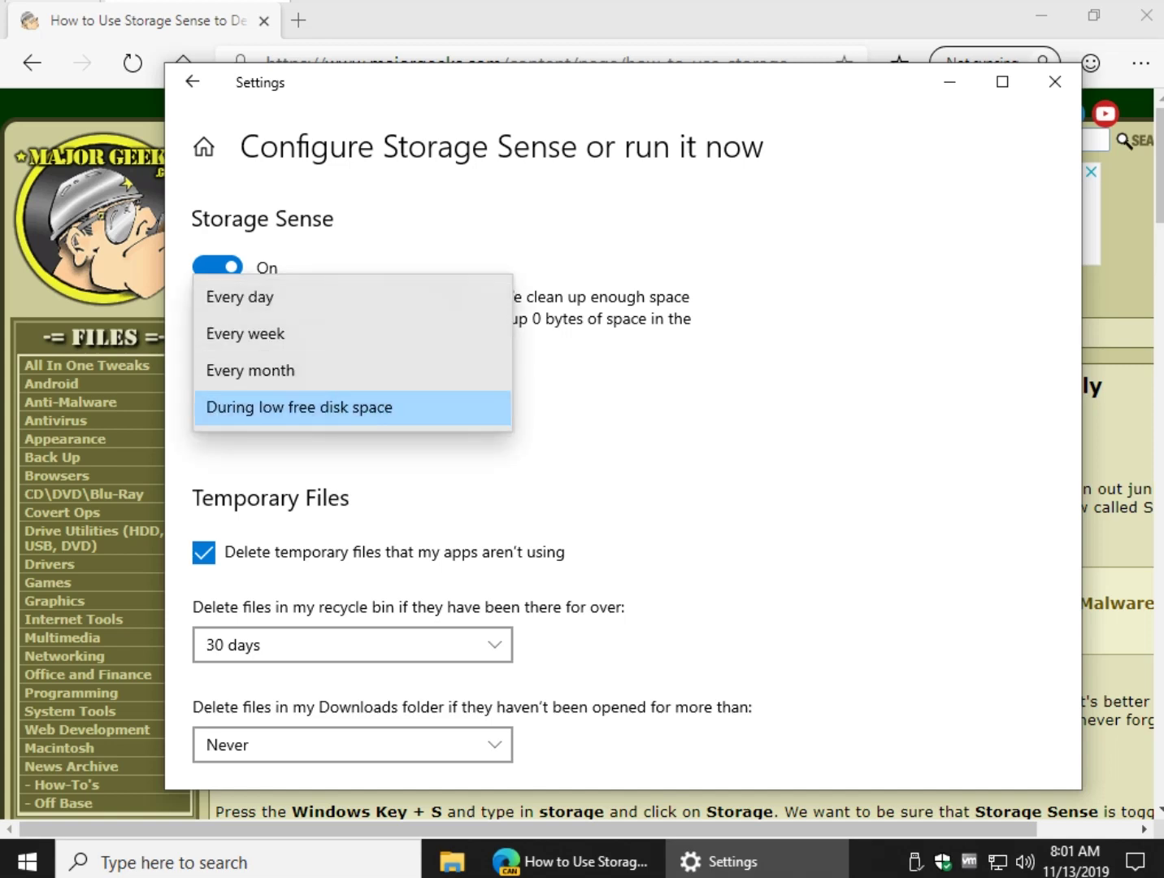
left_click(352, 407)
left_click(352, 408)
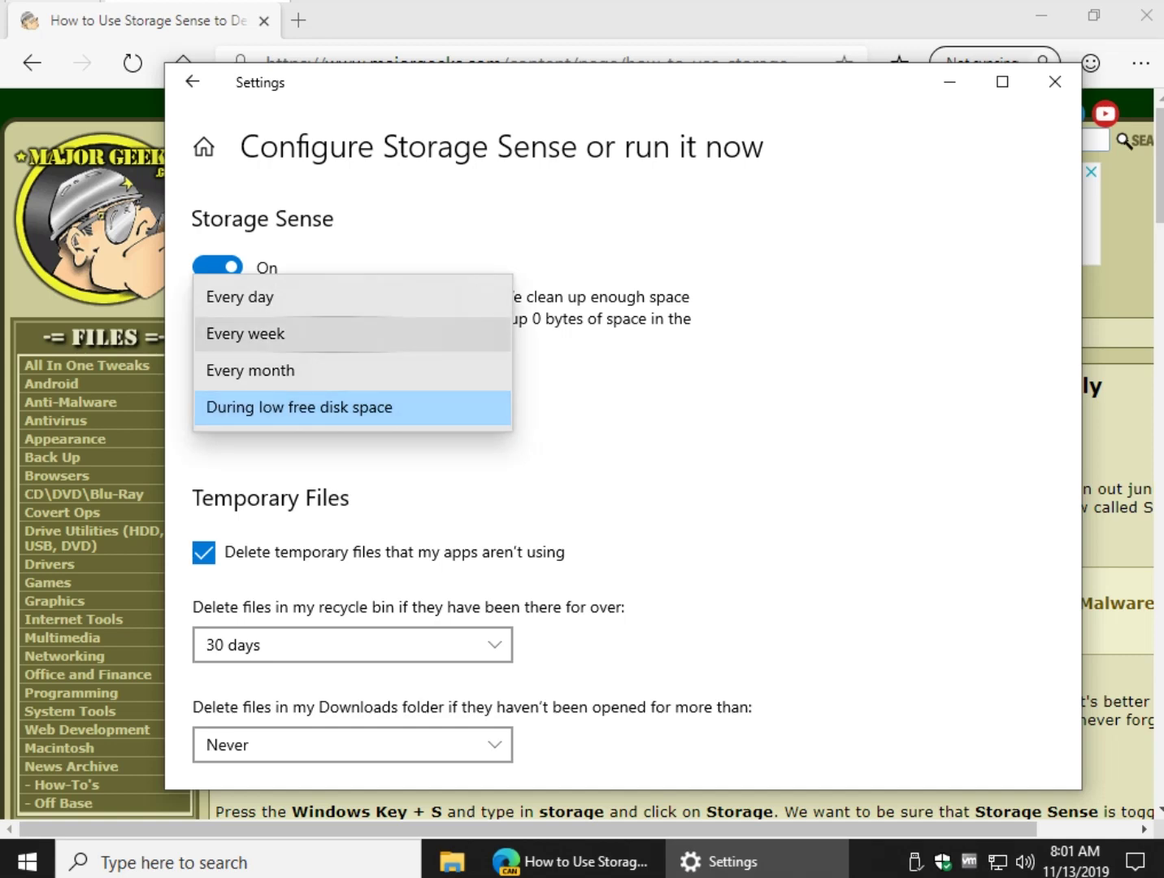
key("Escape")
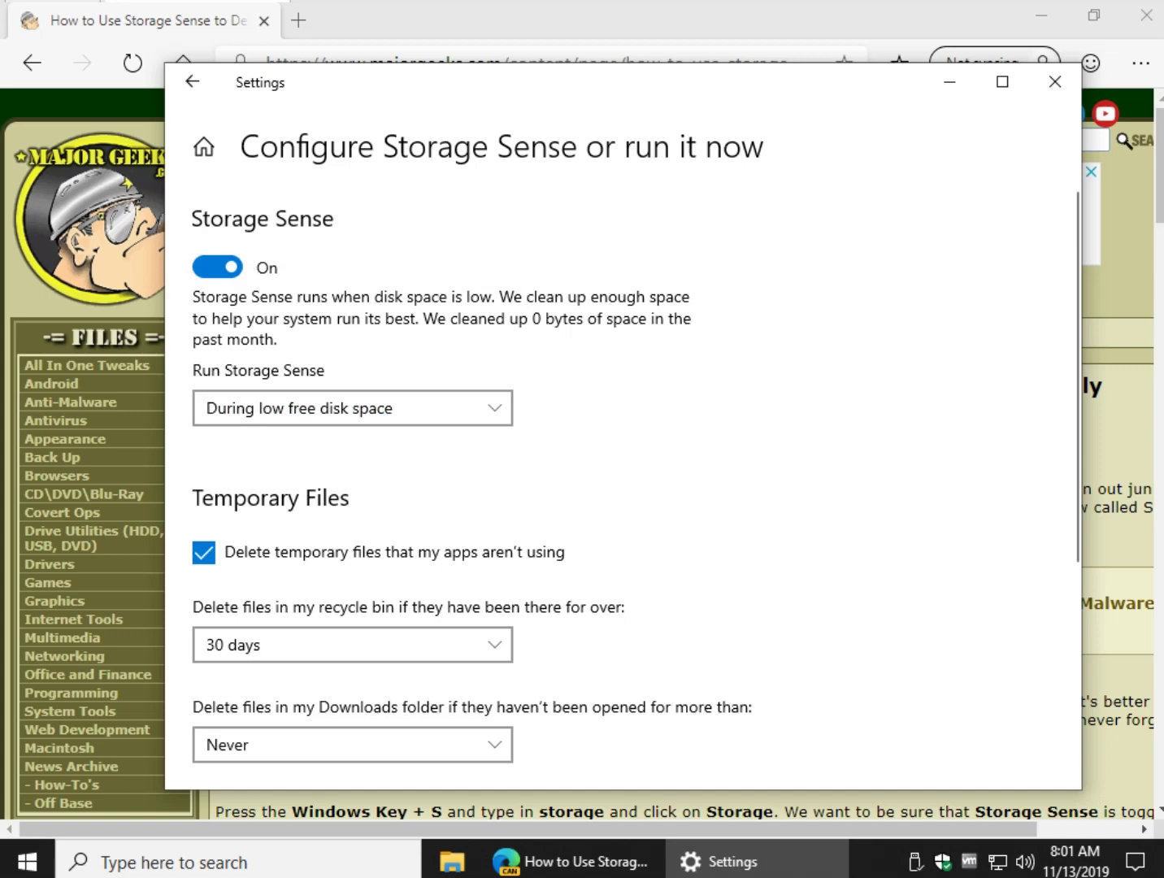
scroll(204, 371, "down", 3)
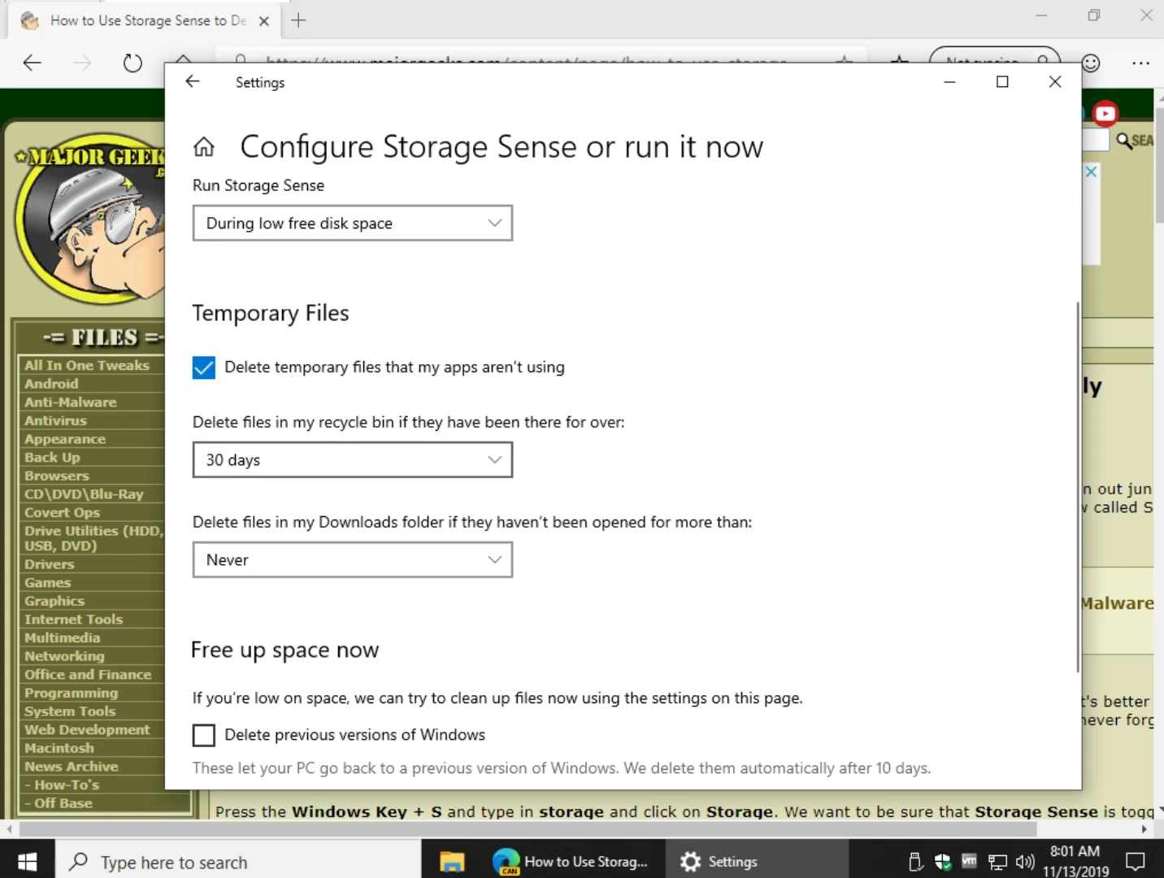
left_click(352, 460)
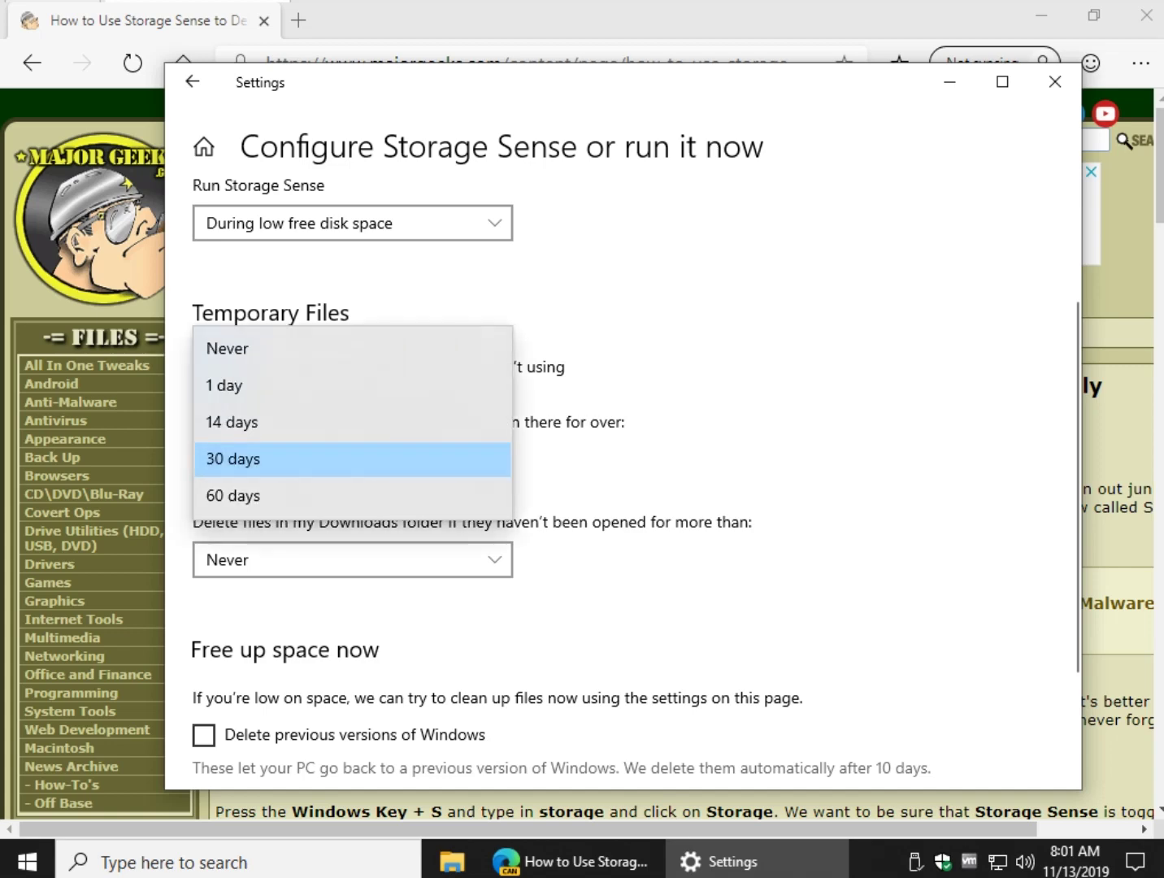
left_click(353, 459)
left_click(353, 459)
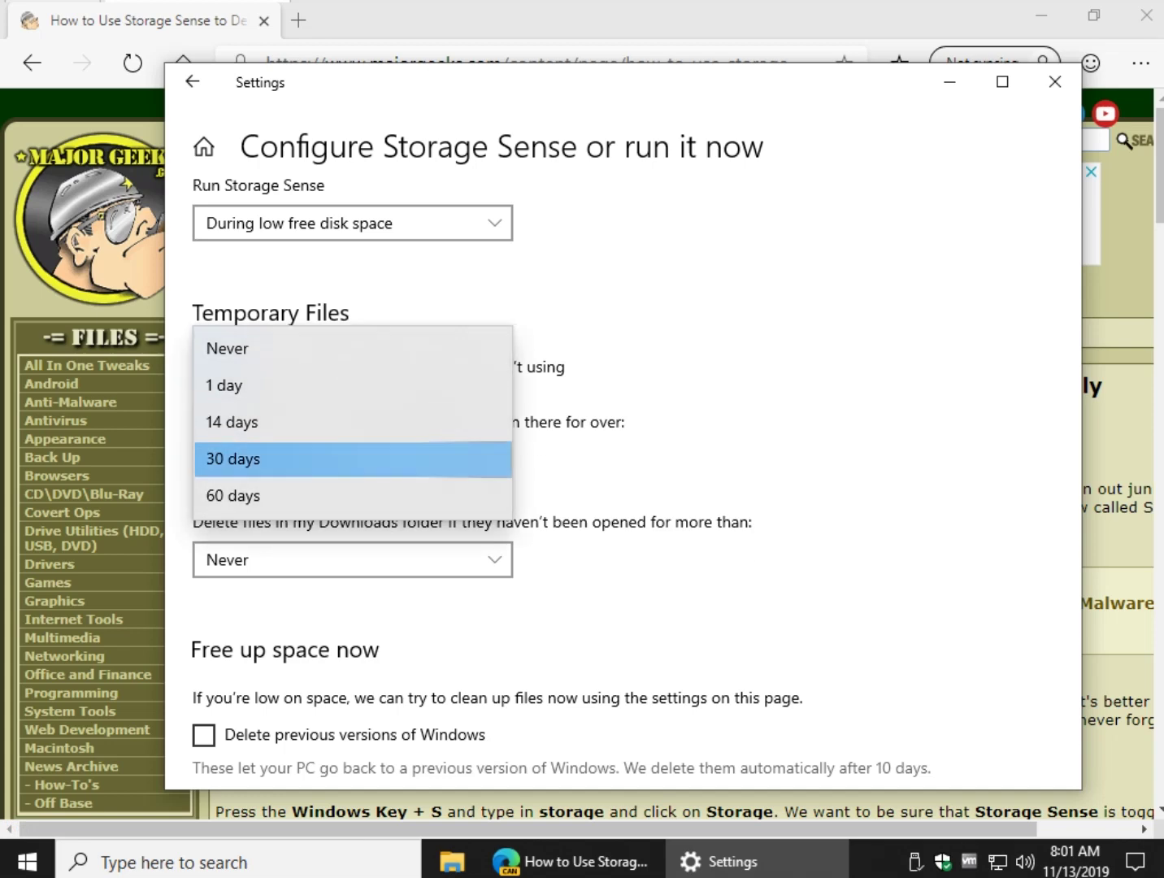
left_click(352, 459)
scroll(623, 487, "down", 2)
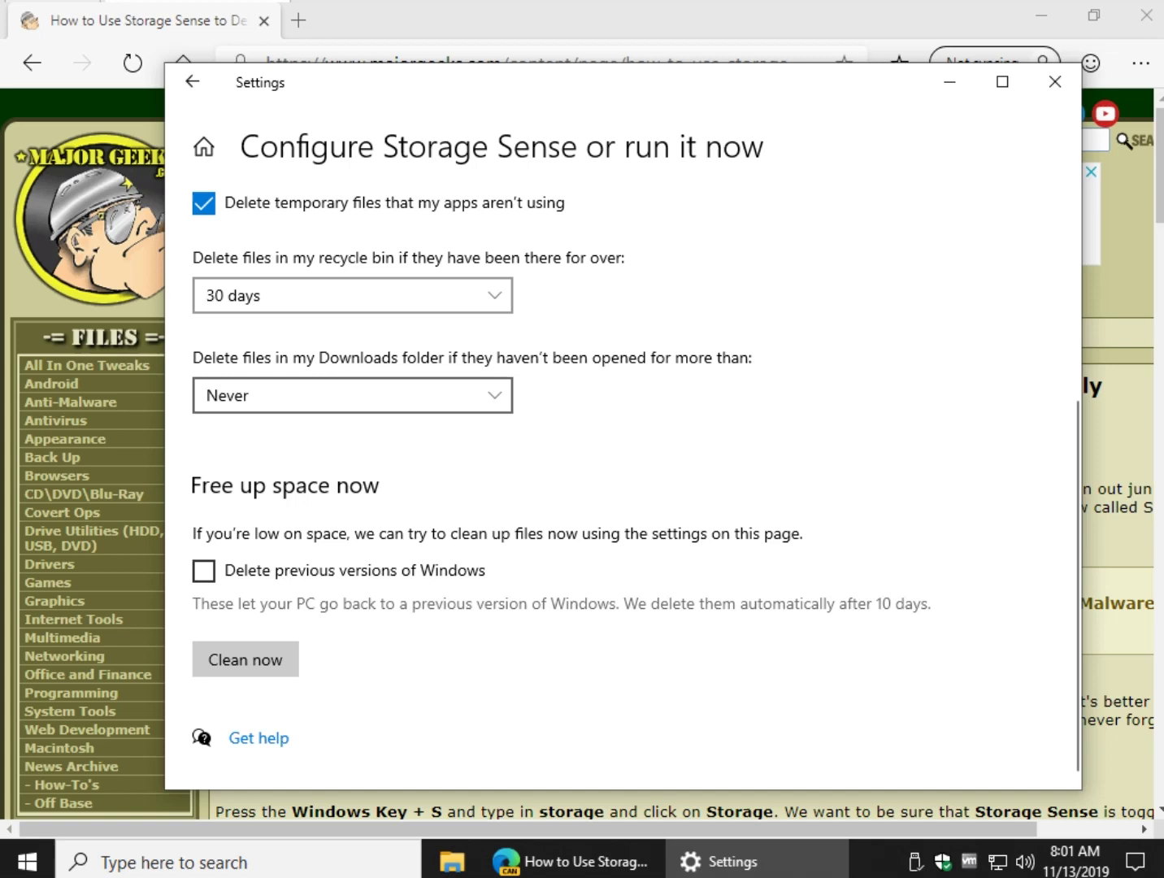
left_click(352, 395)
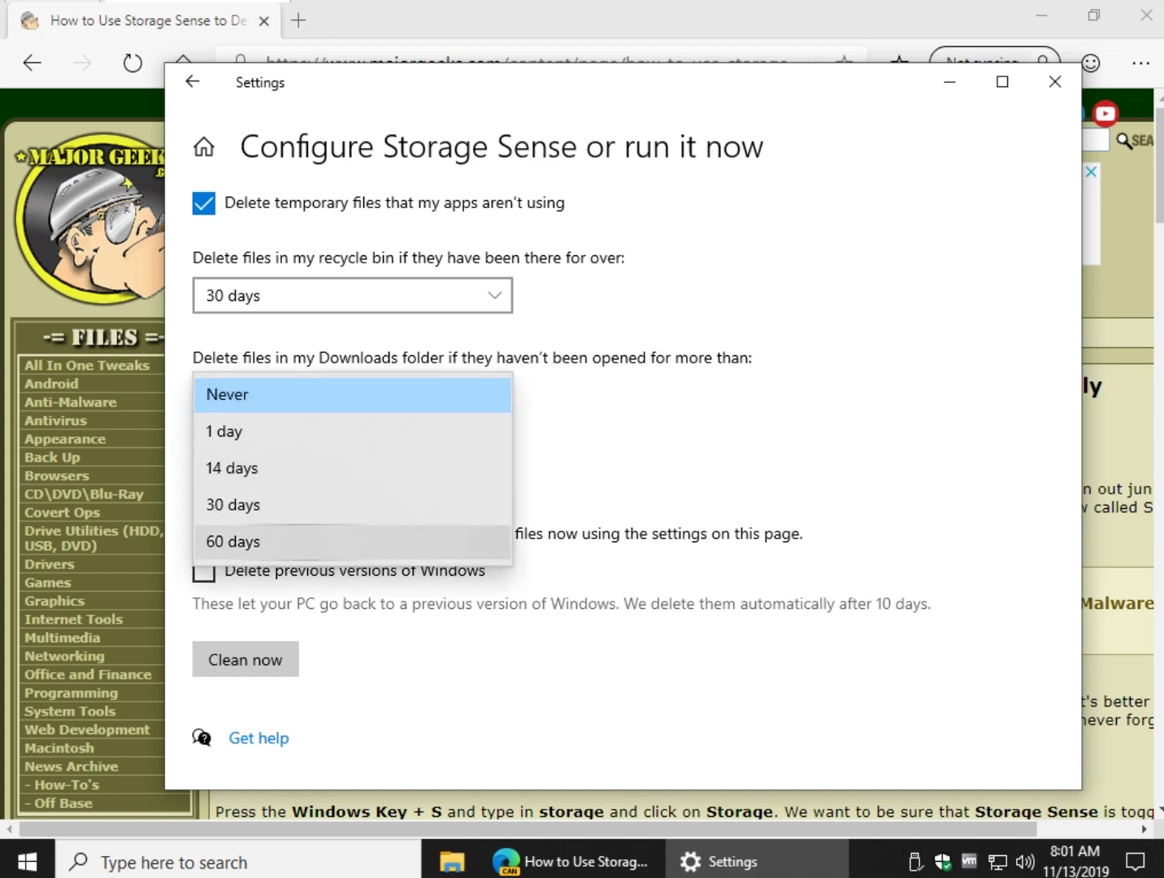
key("Escape")
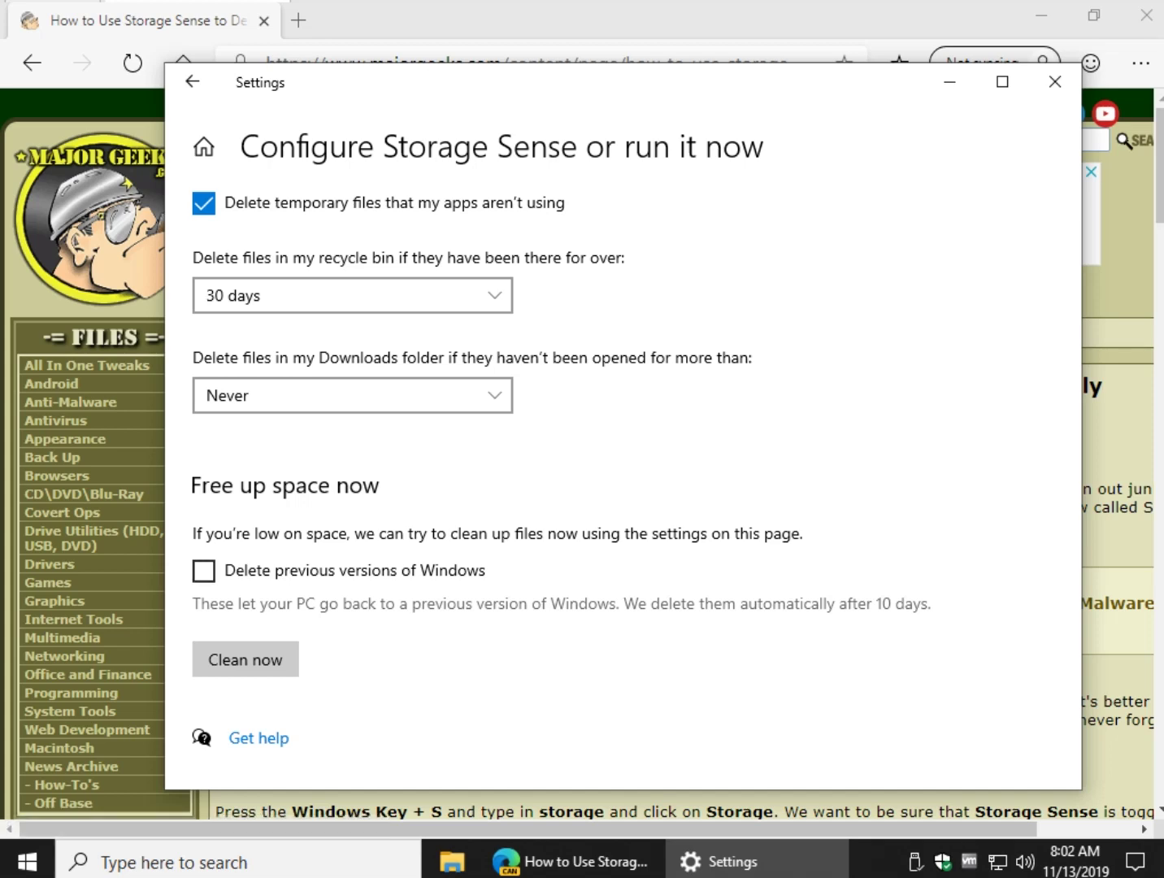
Start a Storage Sense cleanup with Clean now under Free up space now.
scroll(623, 479, "up", 5)
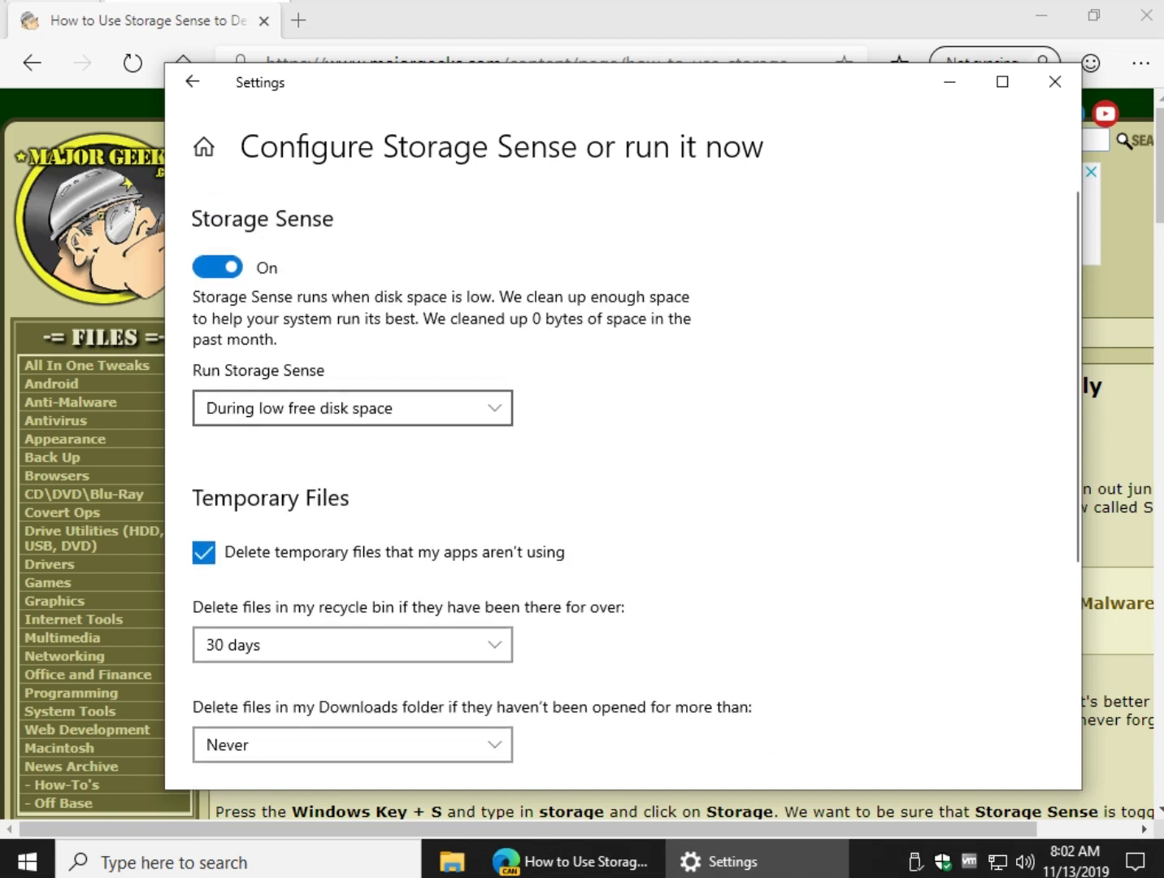
scroll(623, 478, "down", 5)
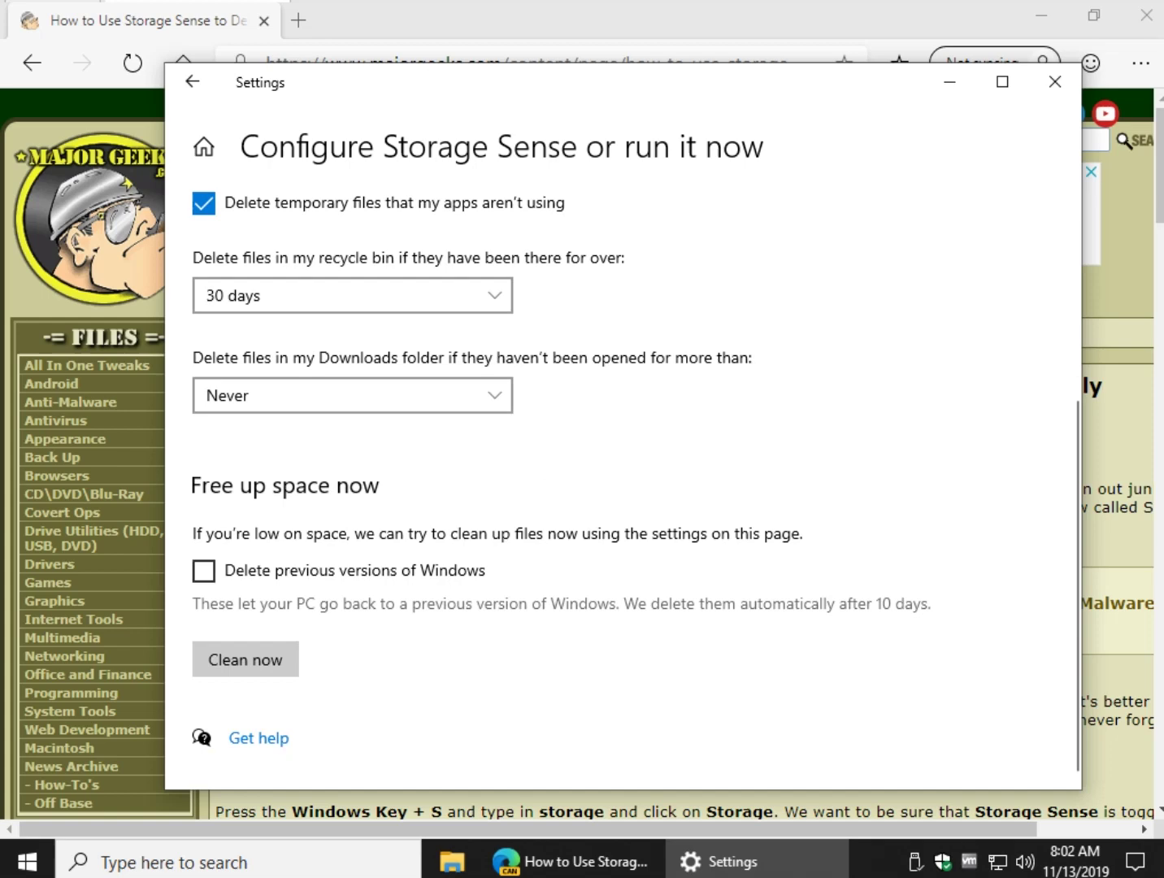
left_click(245, 659)
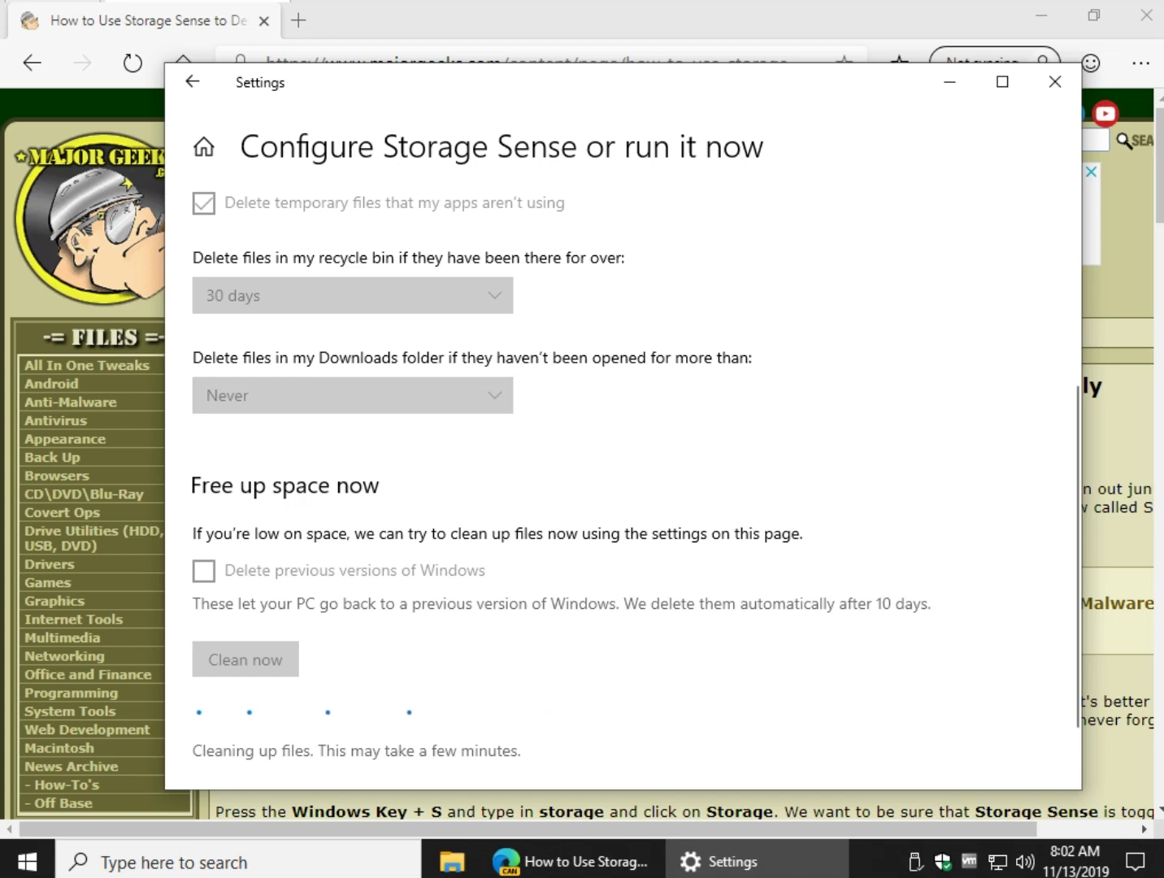
Read the Edge article down to its Similar links, then return to Settings' main Storage page.
key("alt+Tab")
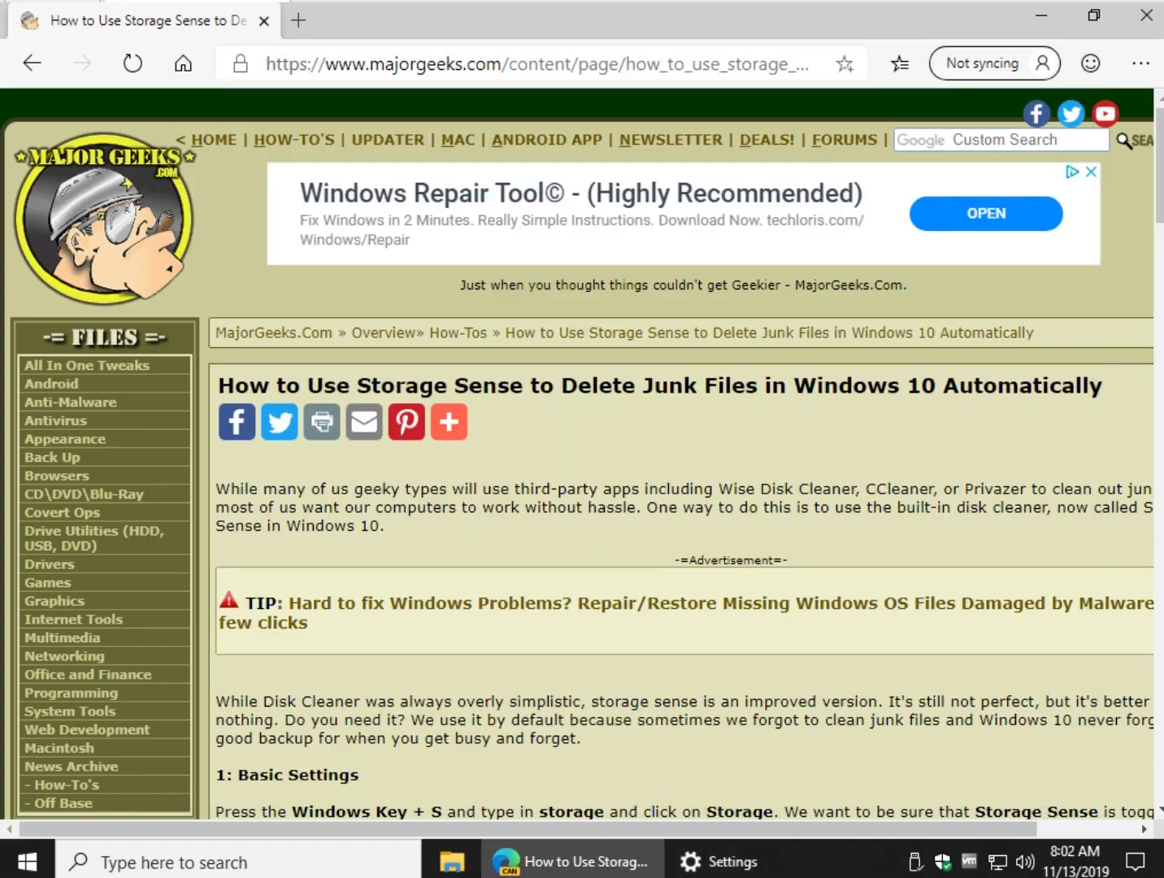
scroll(582, 453, "down", 10)
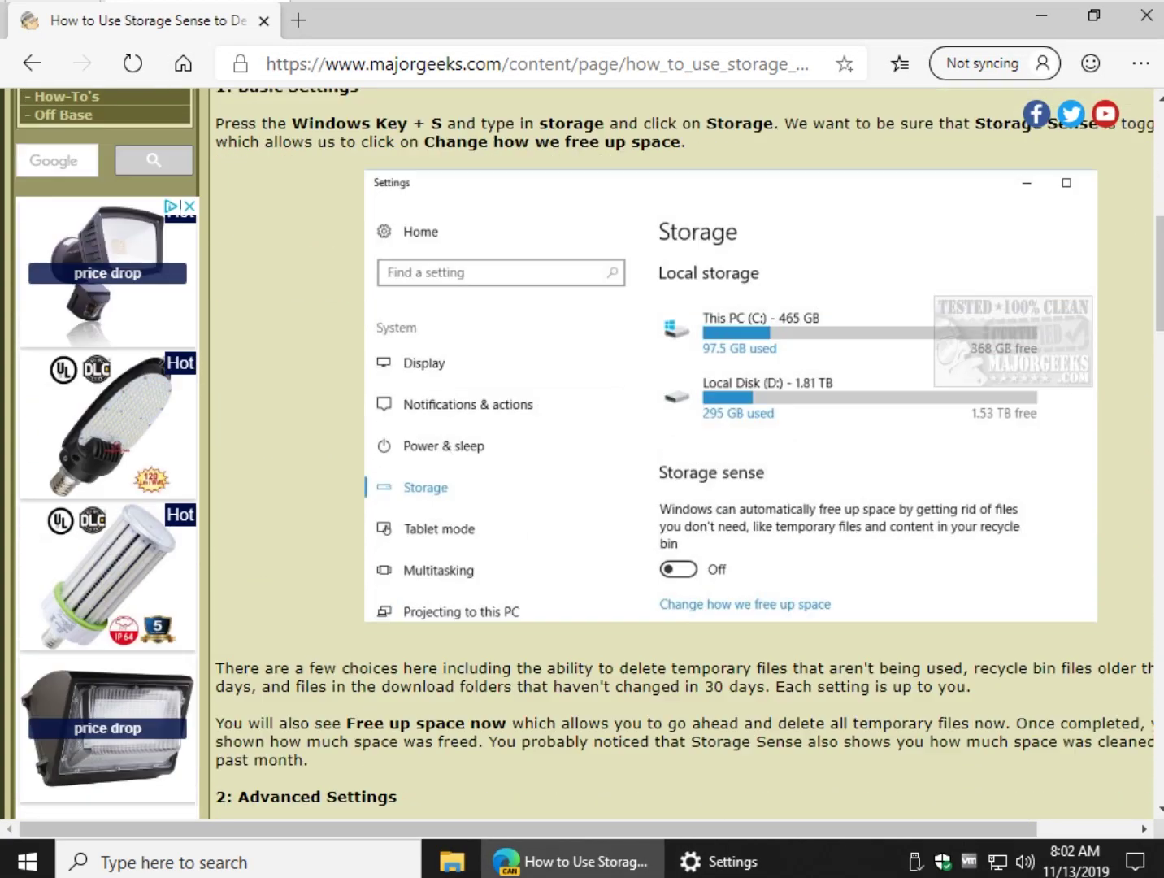
scroll(582, 454, "down", 2)
scroll(582, 454, "down", 6)
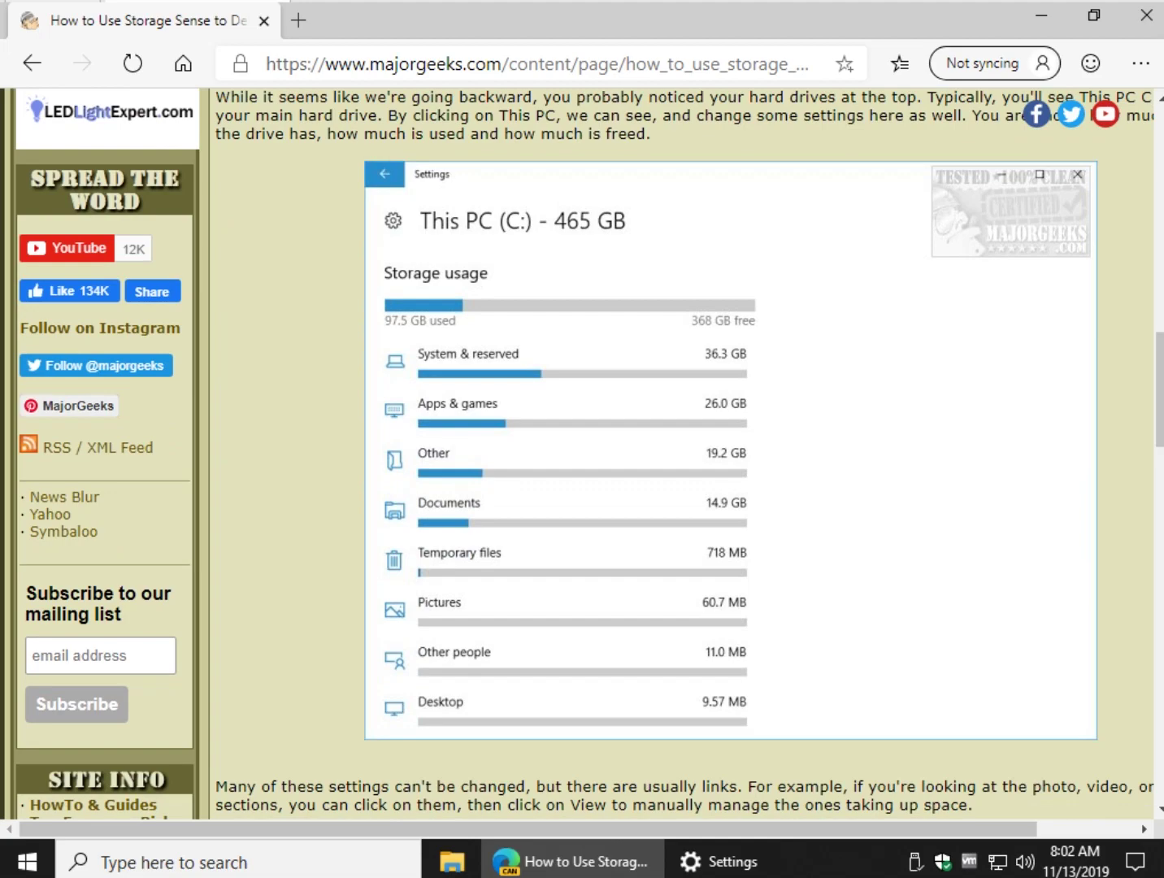
scroll(582, 455, "down", 5)
scroll(583, 454, "down", 8)
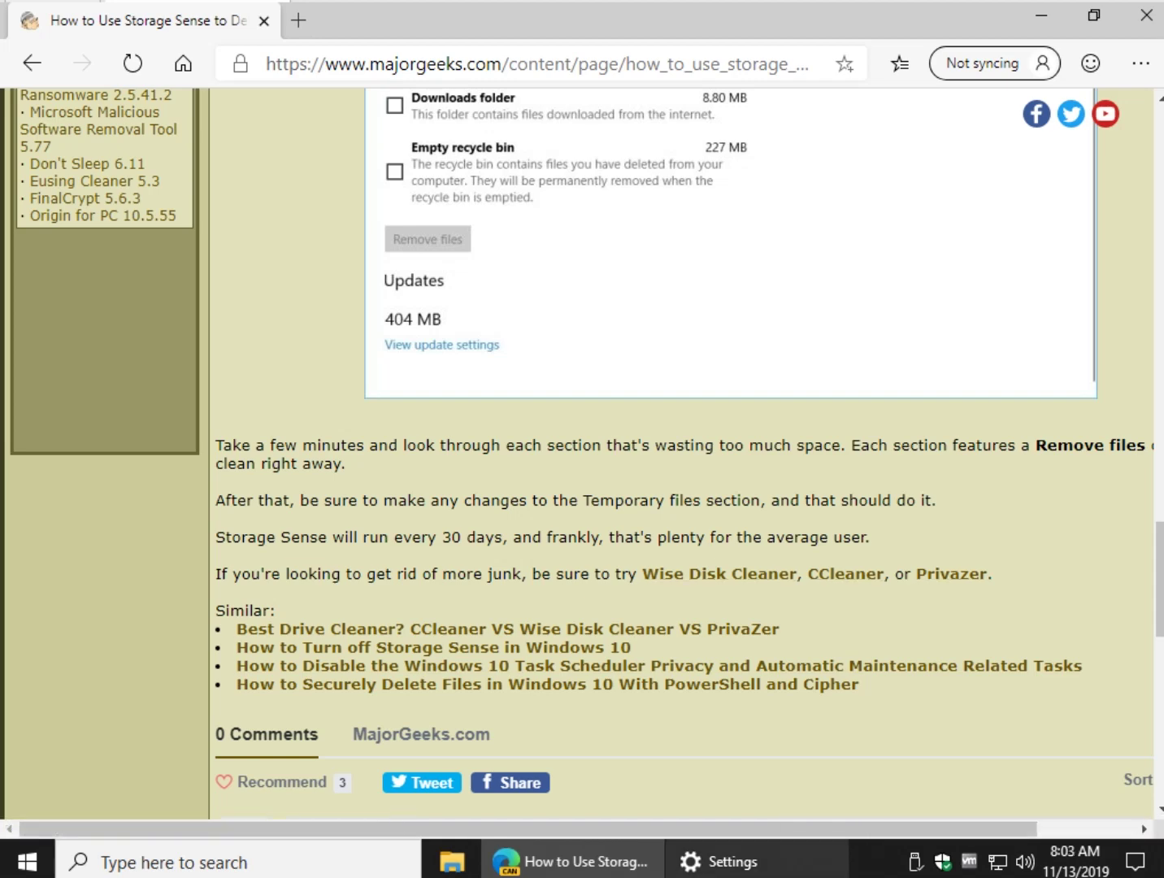
left_click(716, 862)
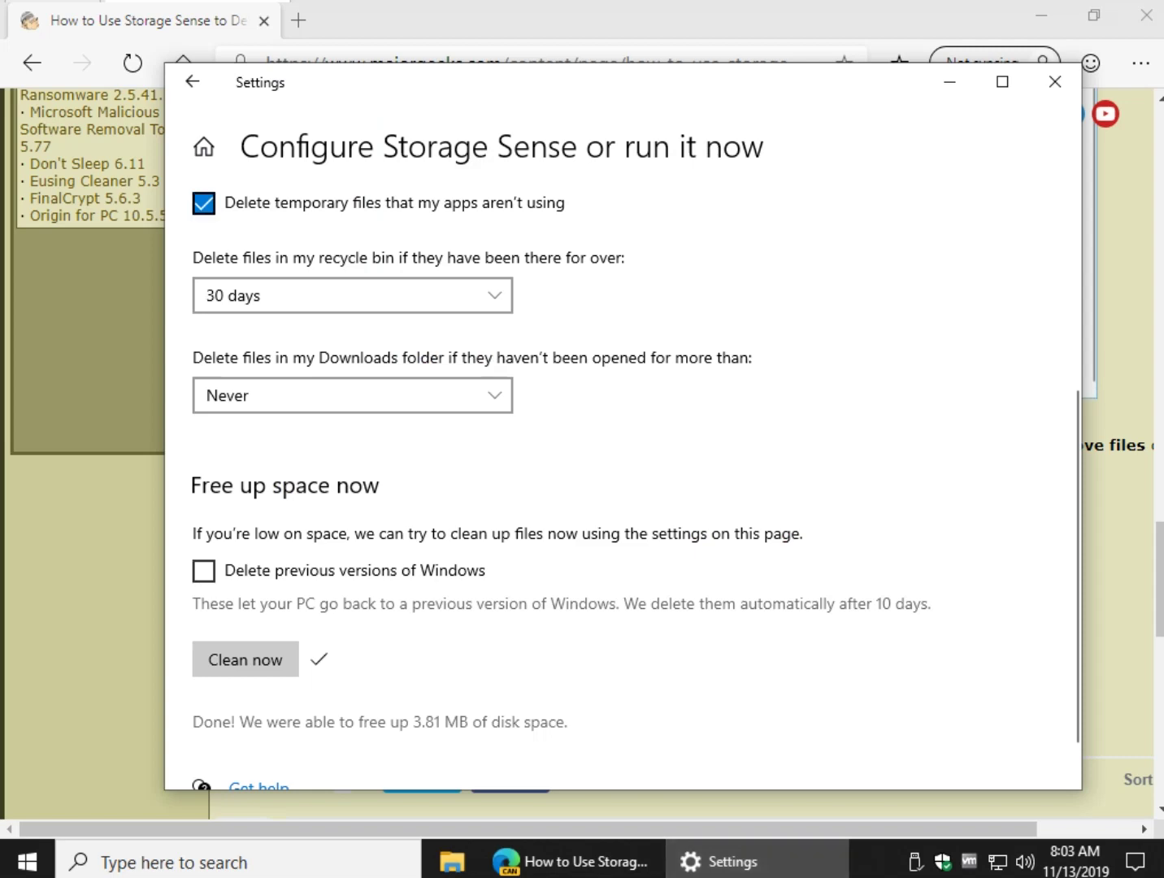
left_click(192, 81)
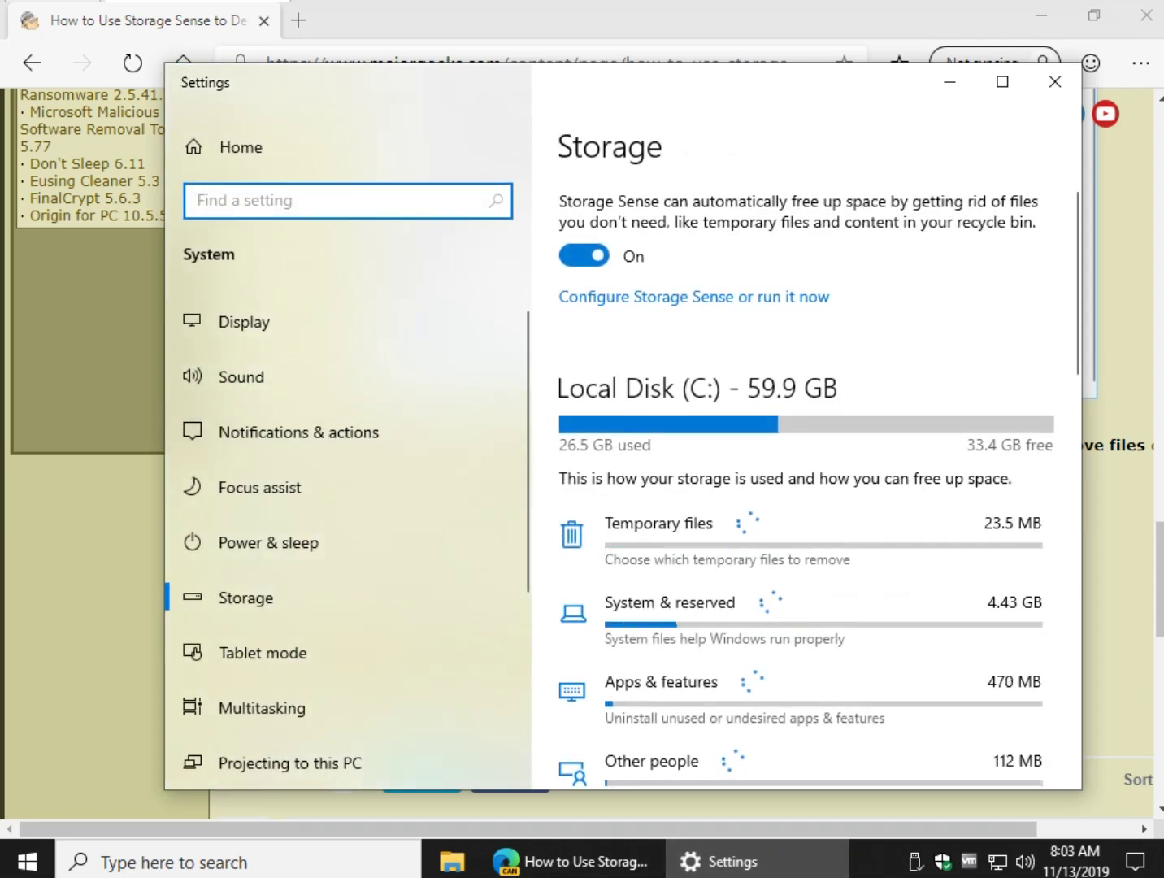
Switch Storage Sense off and close the Settings window.
left_click(585, 255)
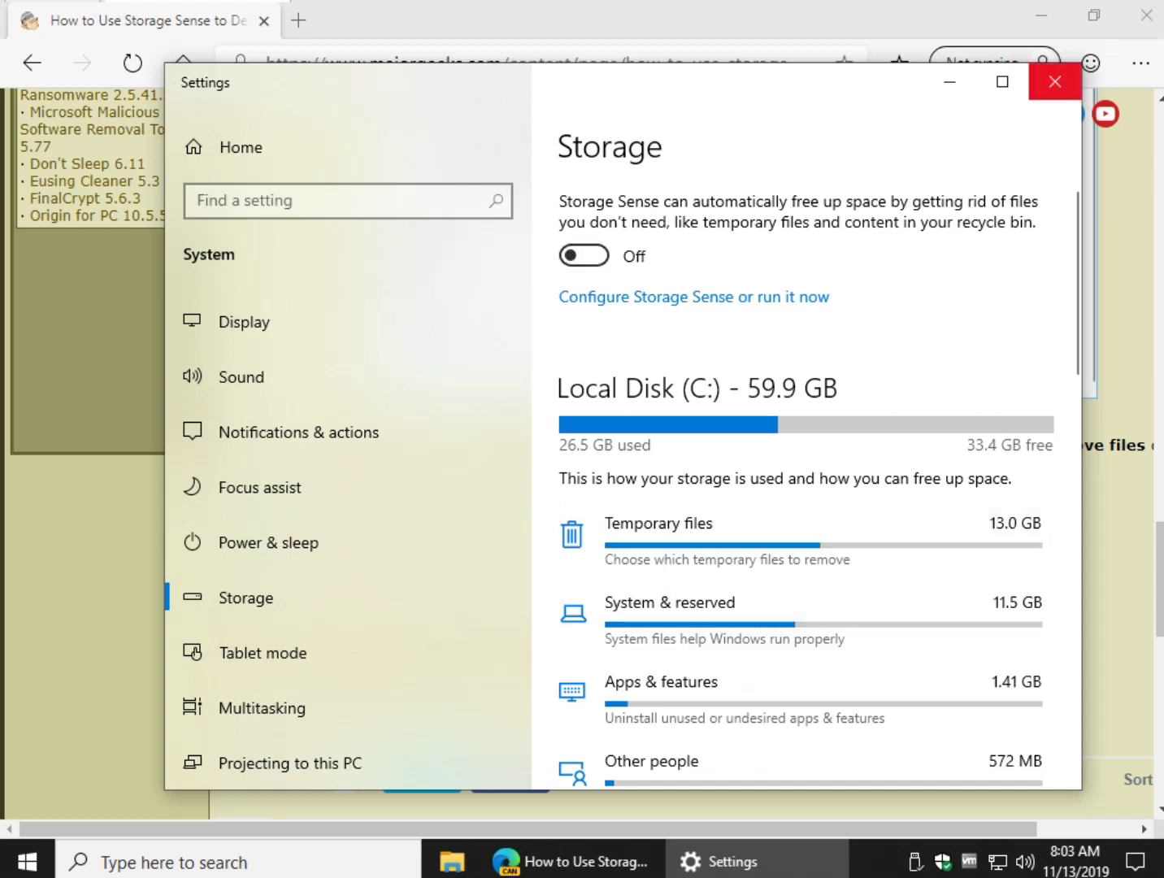
left_click(1056, 81)
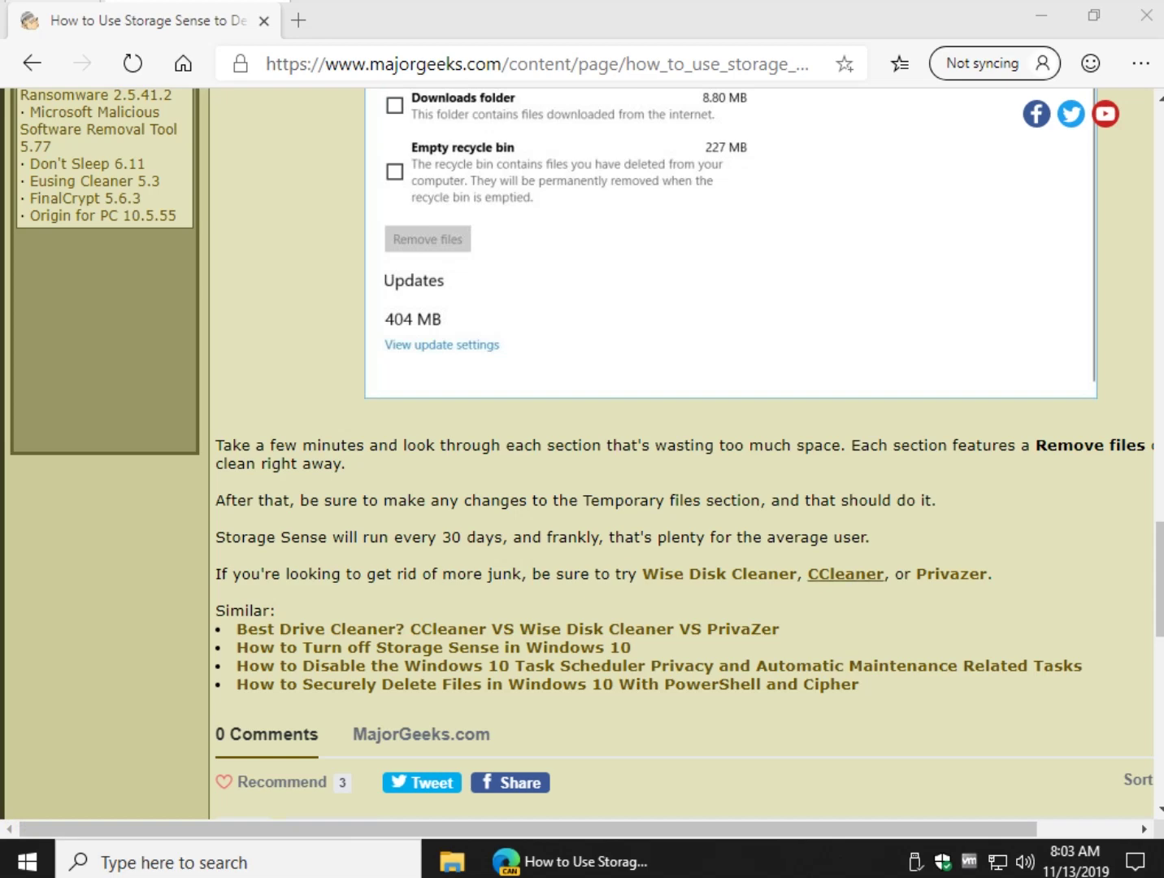
left_click(720, 574)
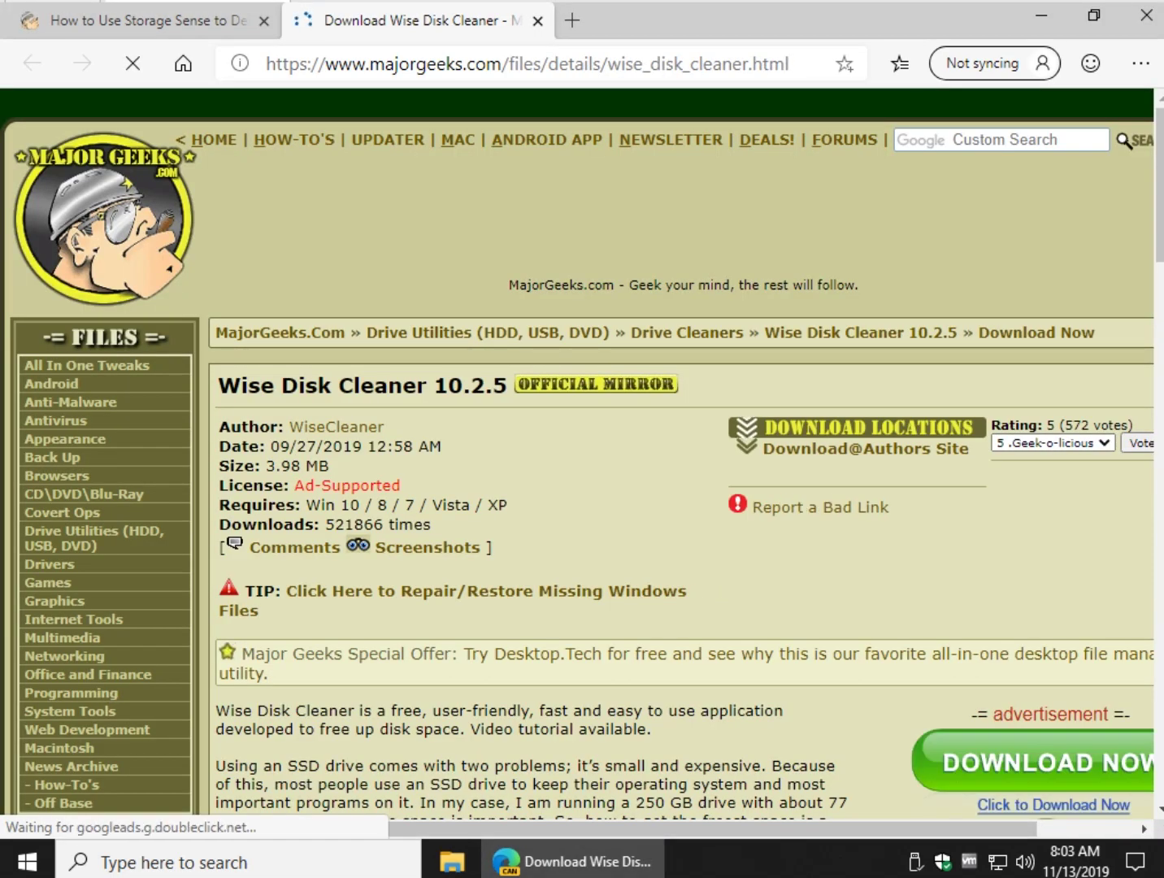
scroll(583, 456, "down", 5)
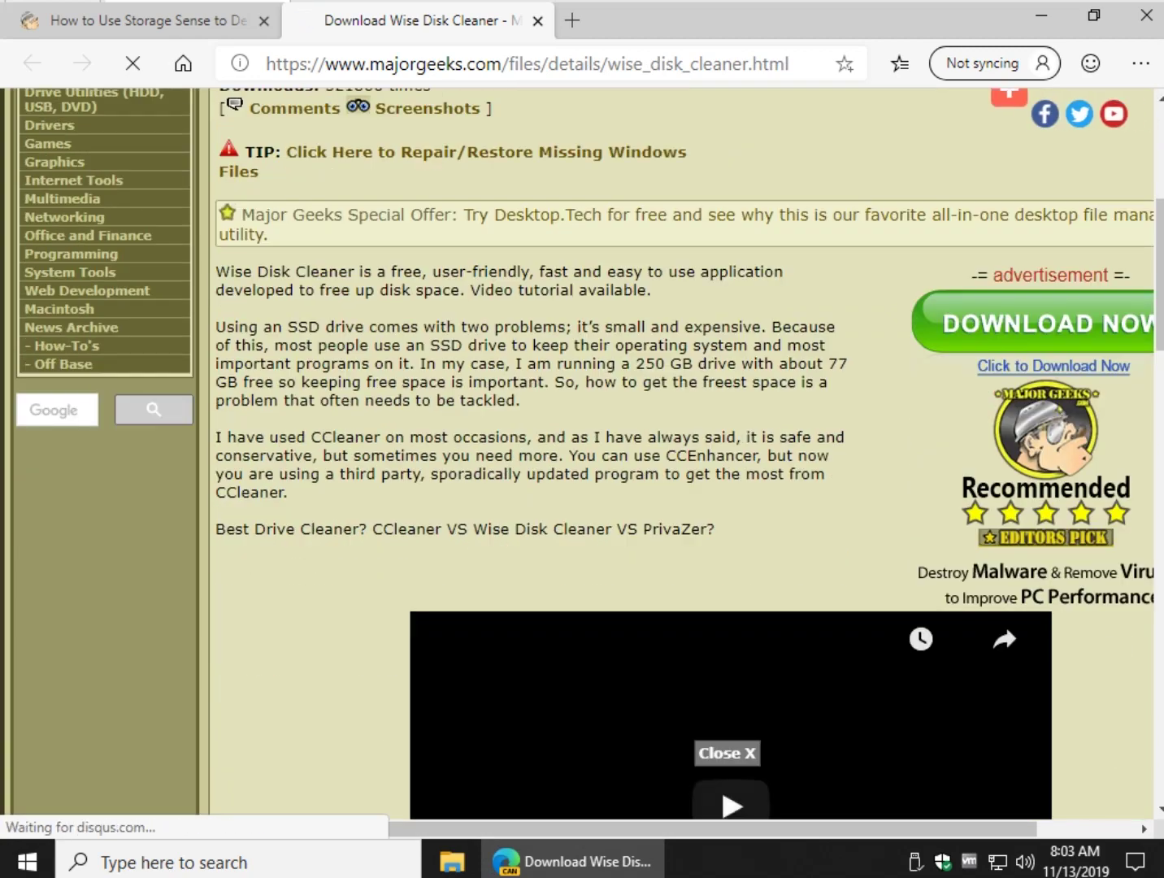
scroll(582, 455, "down", 3)
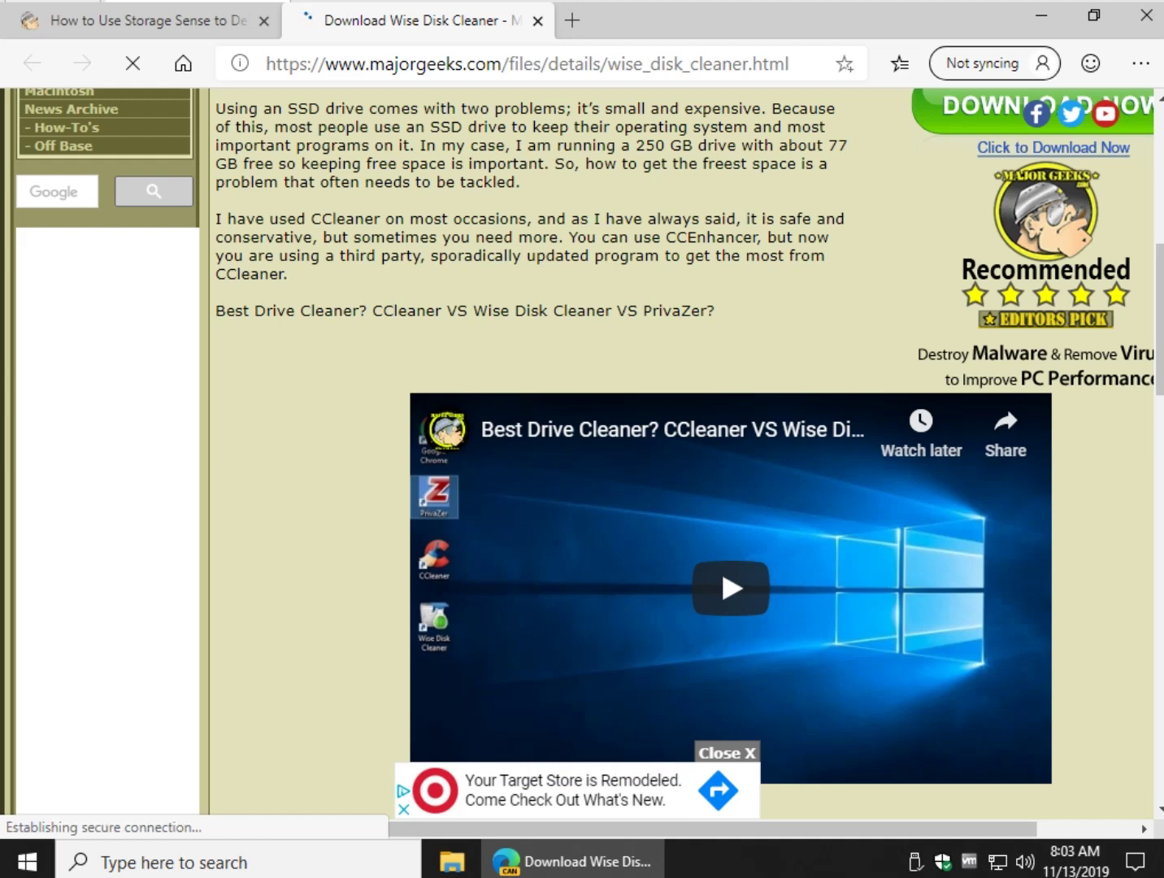
scroll(582, 455, "down", 1)
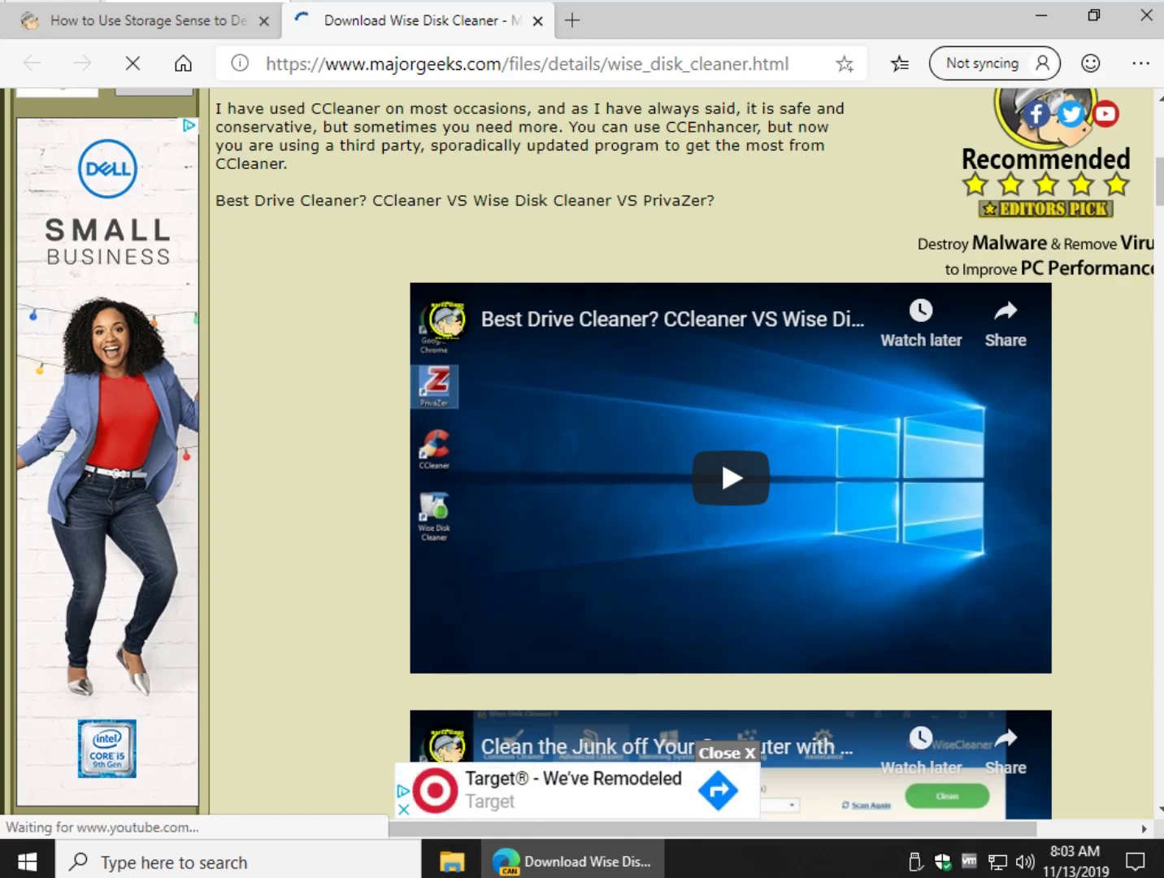
scroll(616, 356, "down", 5)
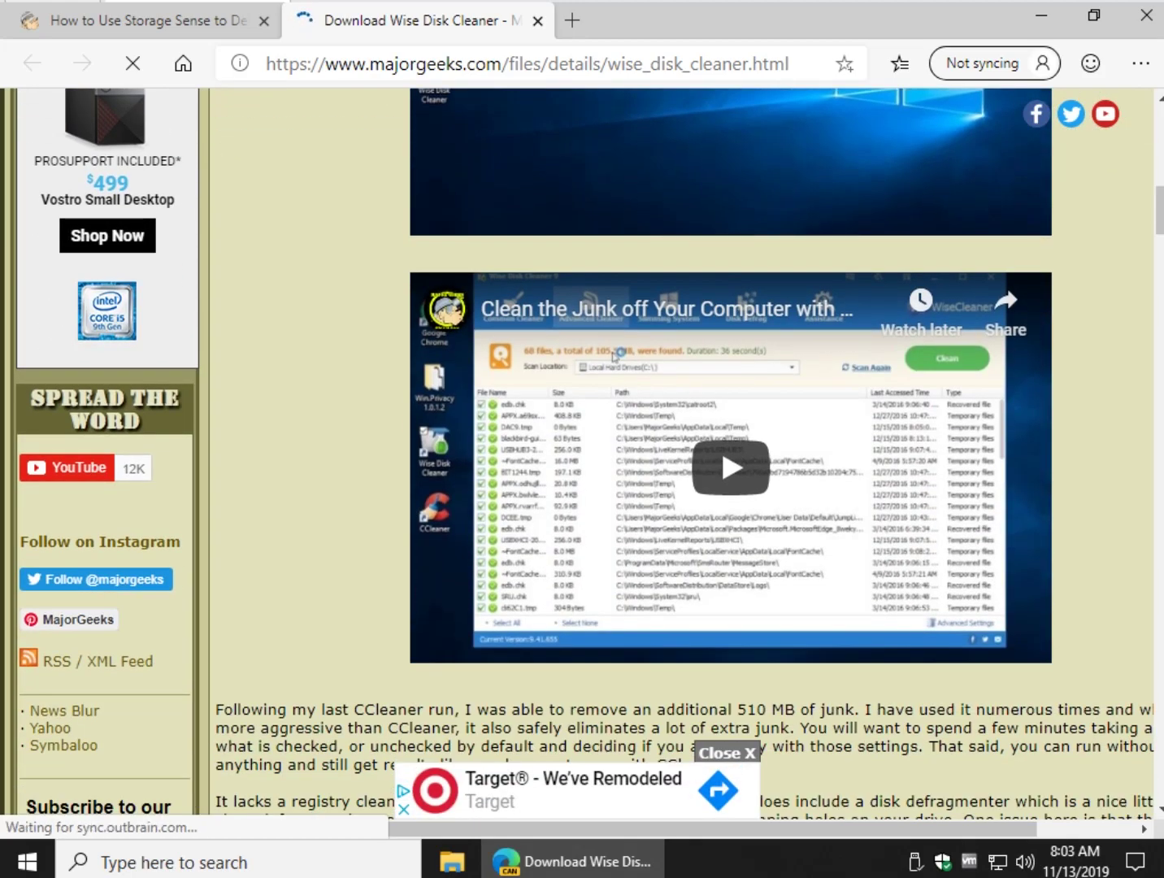
scroll(614, 356, "down", 4)
scroll(582, 455, "up", 20)
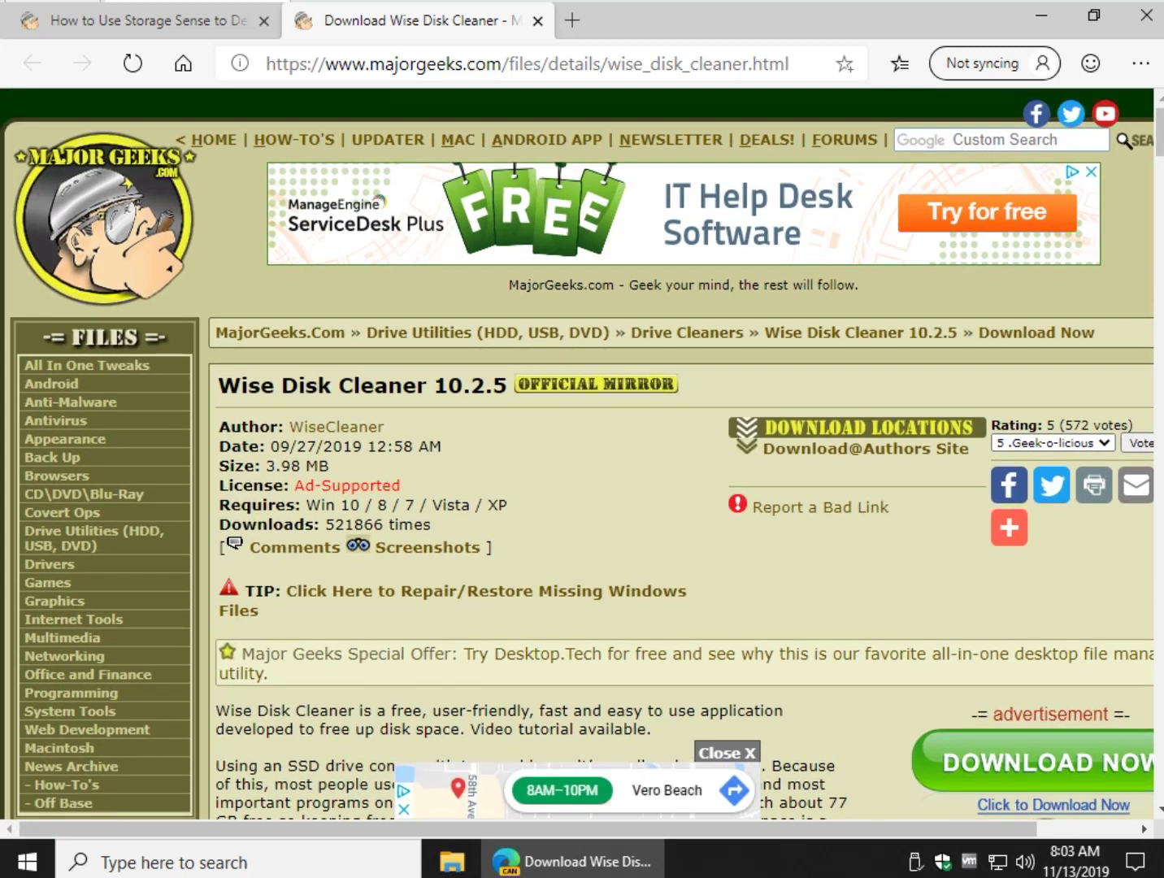
Close the Wise Disk Cleaner and What Is a Portable File tabs, reading the ccPortable page.
left_click(538, 21)
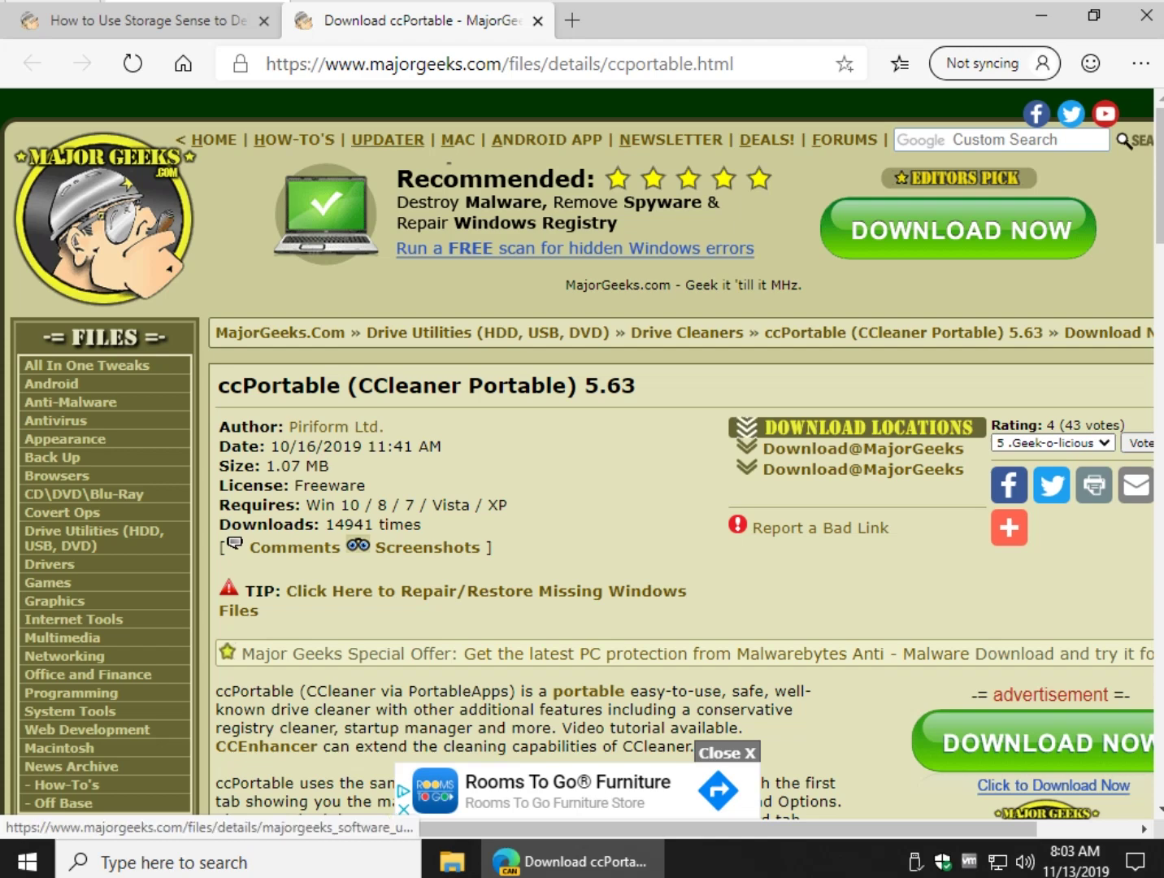
scroll(586, 448, "down", 4)
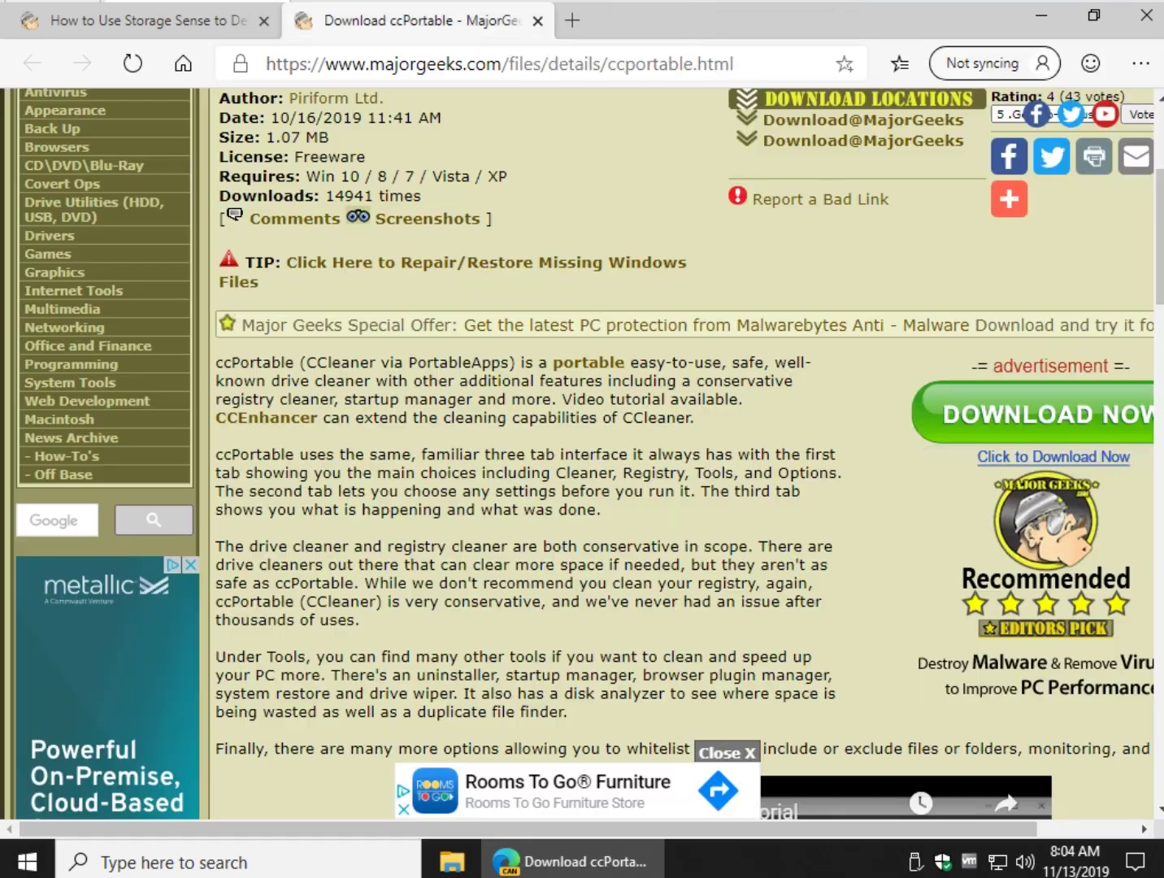
key("ctrl+w")
scroll(683, 456, "down", 1)
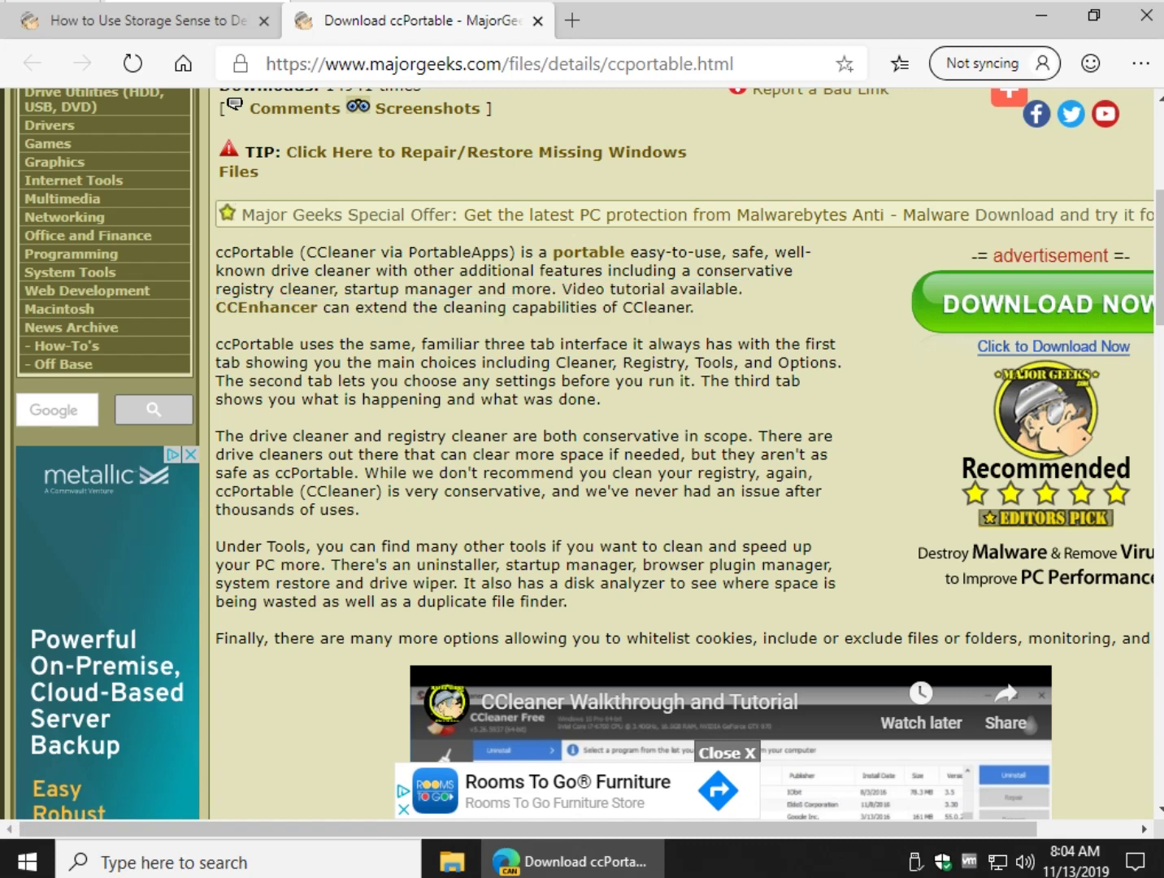
Open the CCEnhancer download page, then close both the CCEnhancer and ccPortable tabs.
left_click(266, 308)
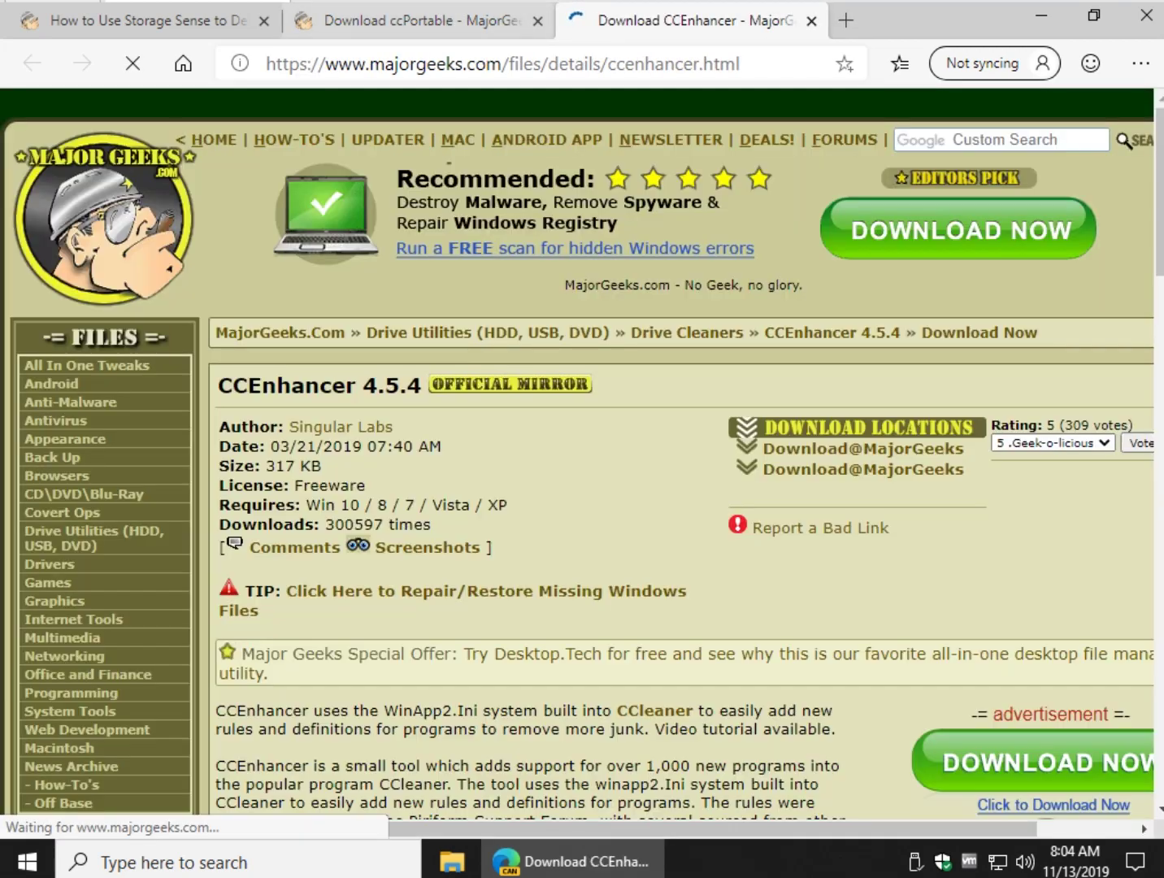
key("ctrl+shift+Tab")
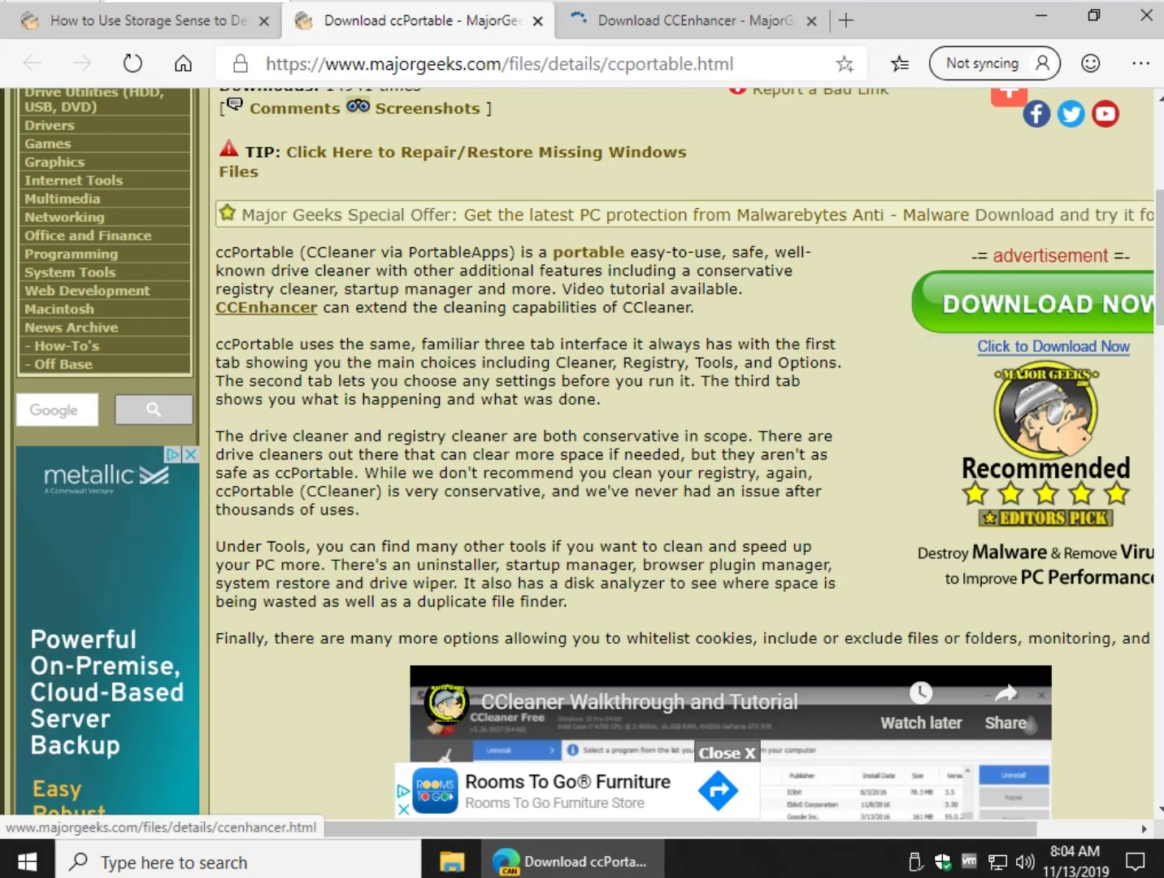
key("ctrl+Tab")
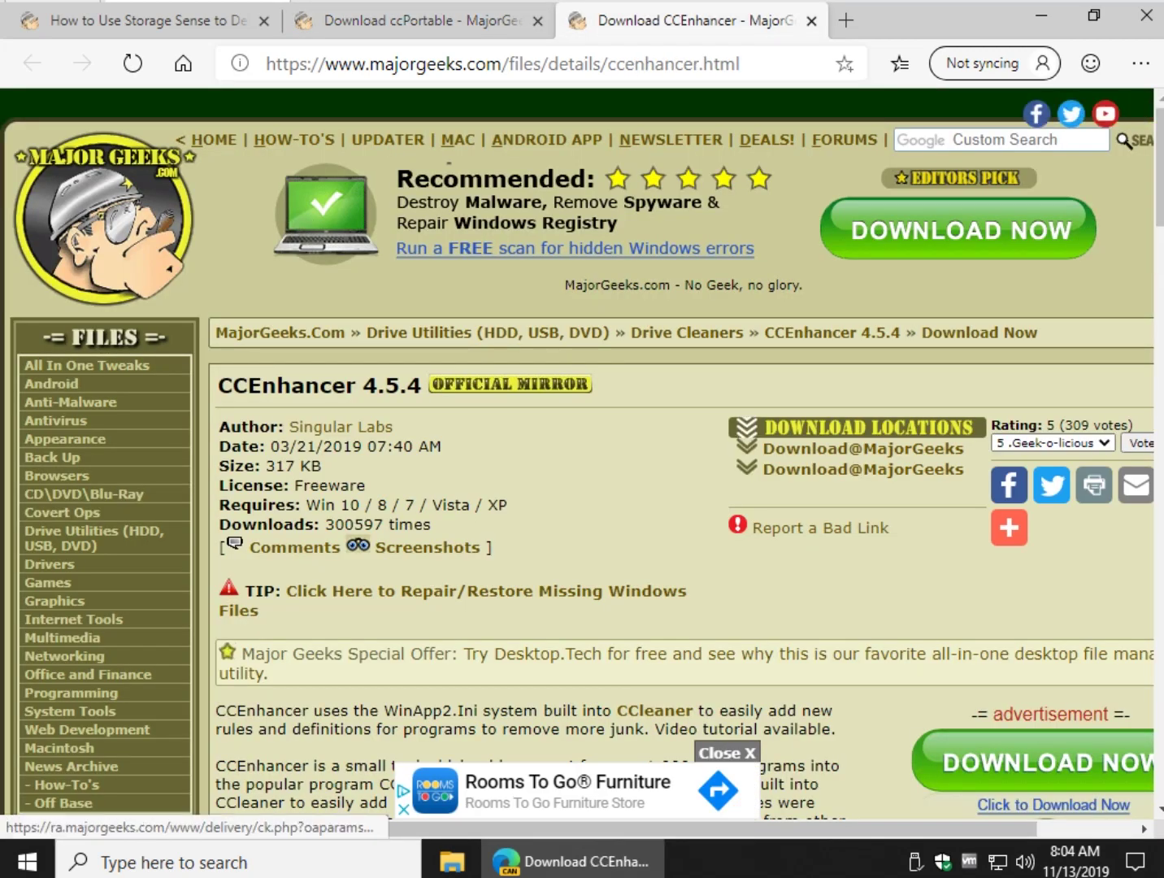
key("ctrl+w")
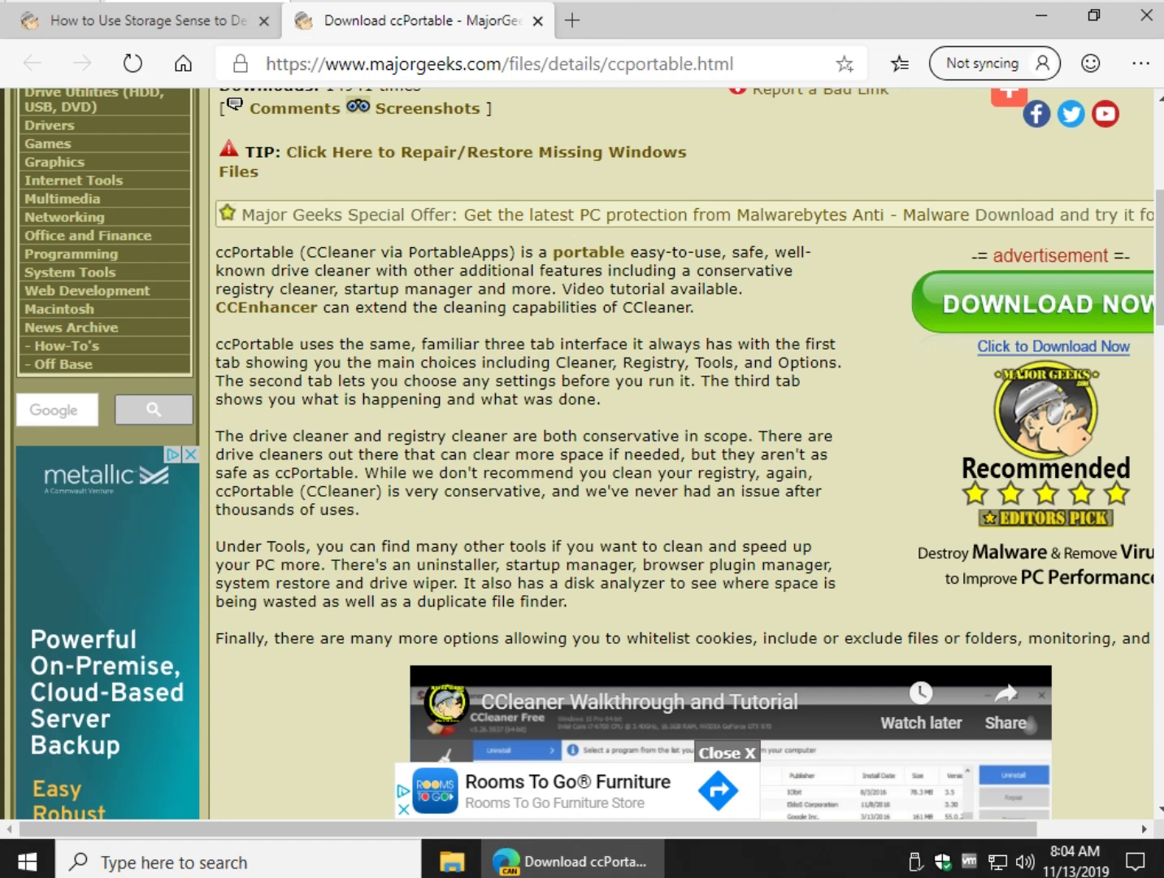
key("ctrl+w")
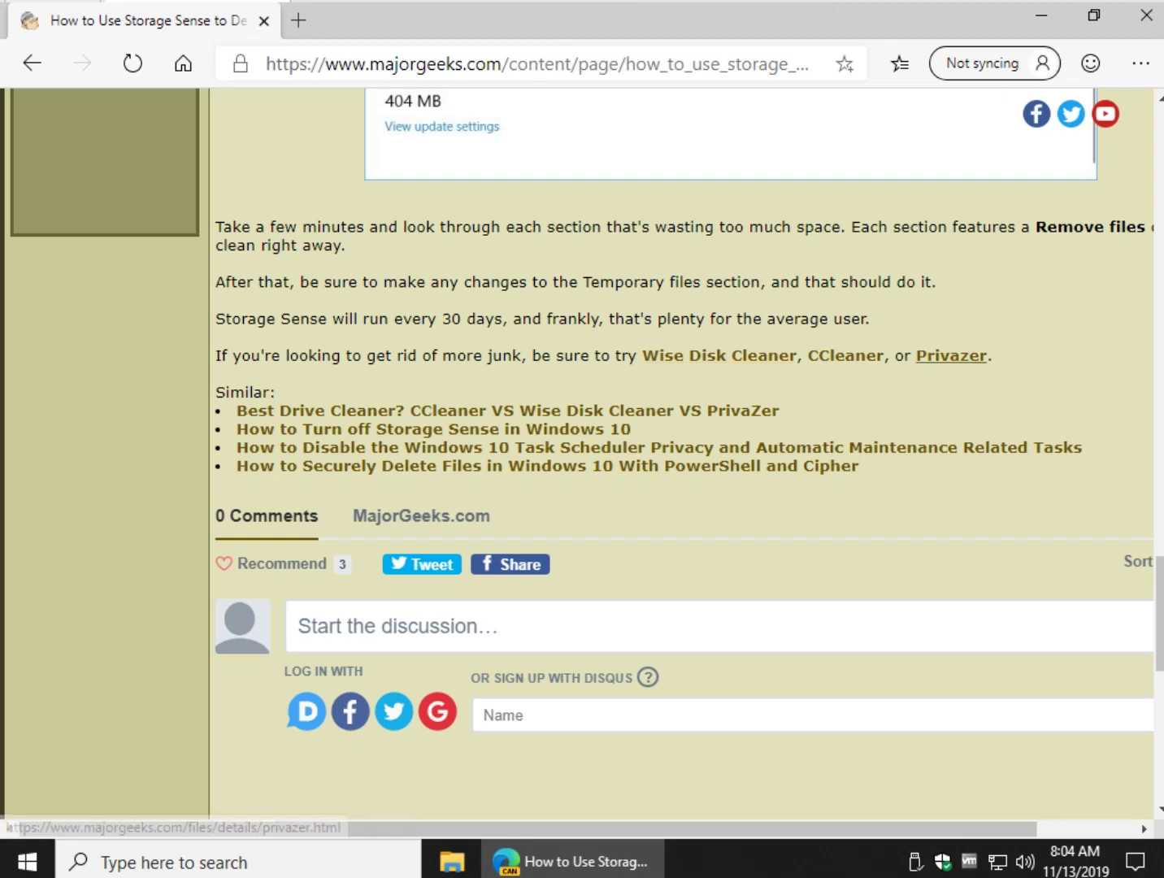
scroll(581, 453, "up", 3)
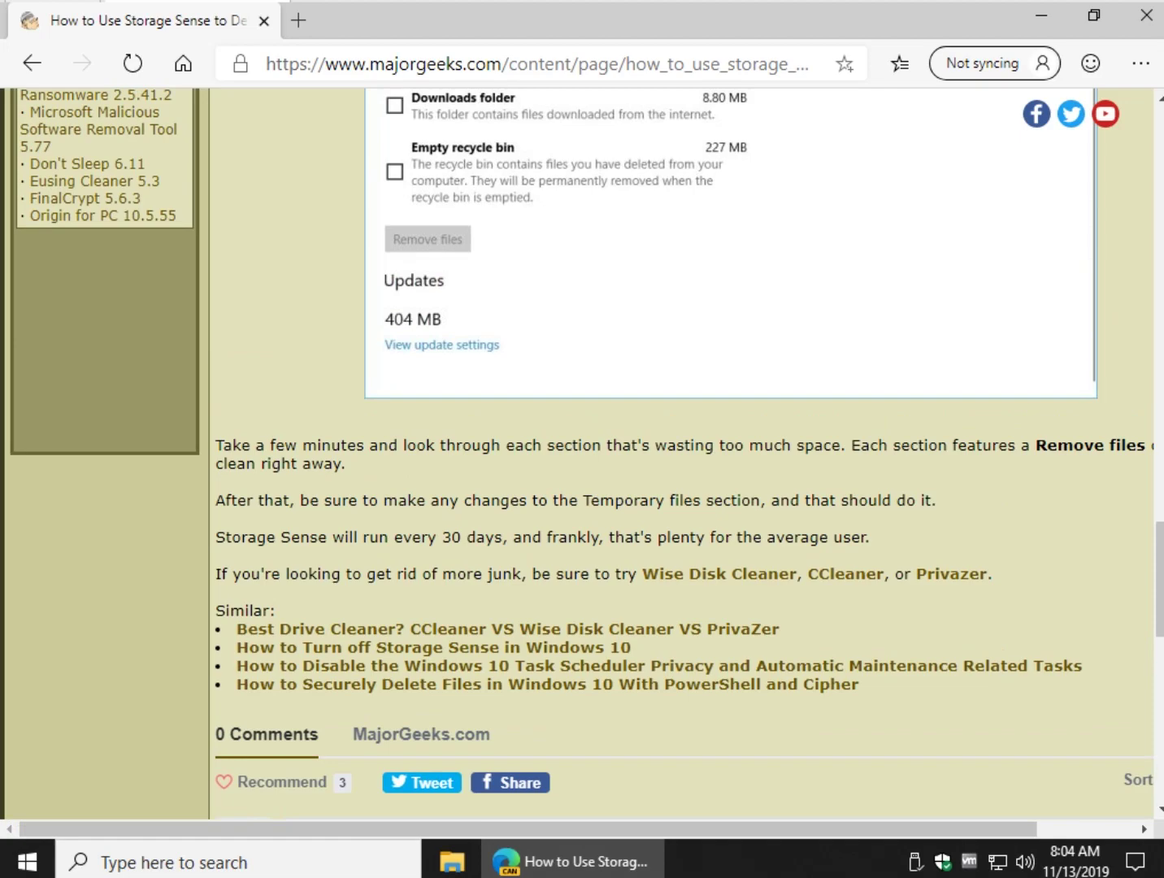
scroll(582, 454, "up", 20)
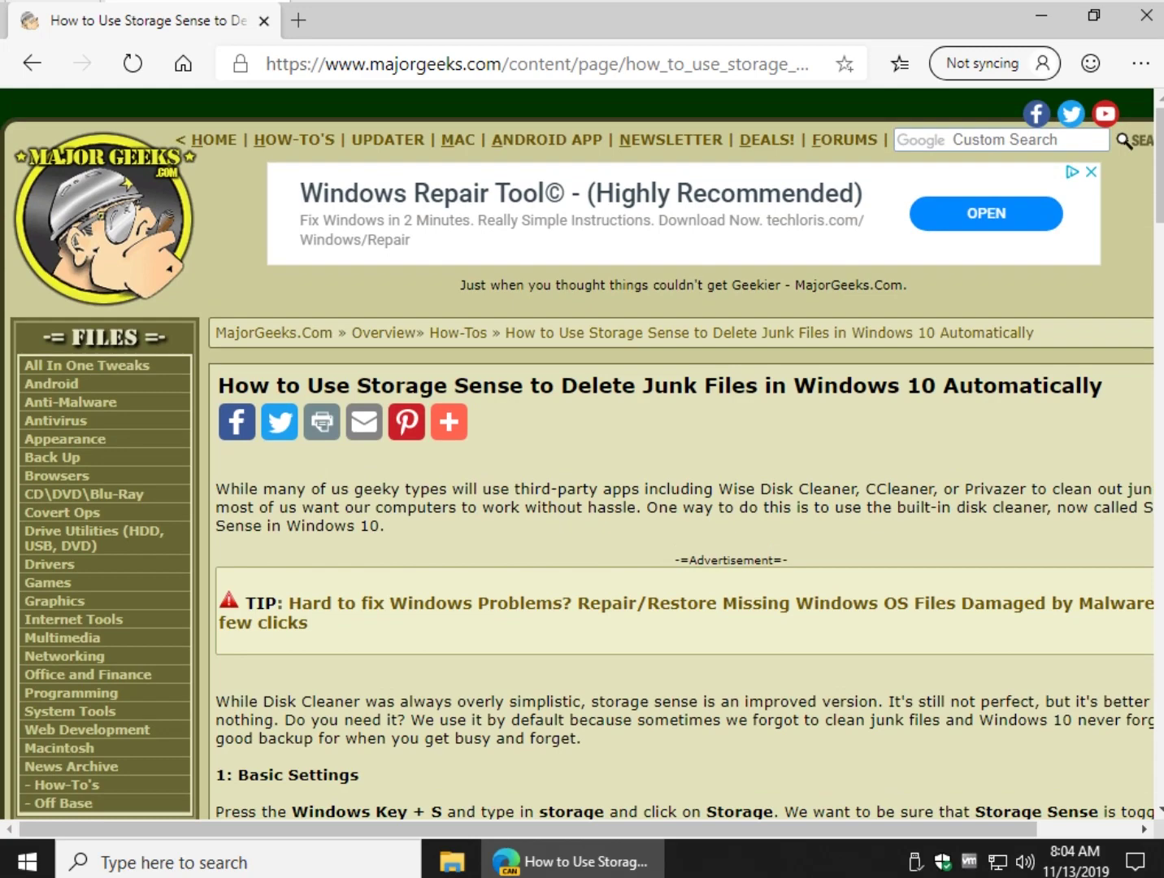
scroll(681, 569, "down", 15)
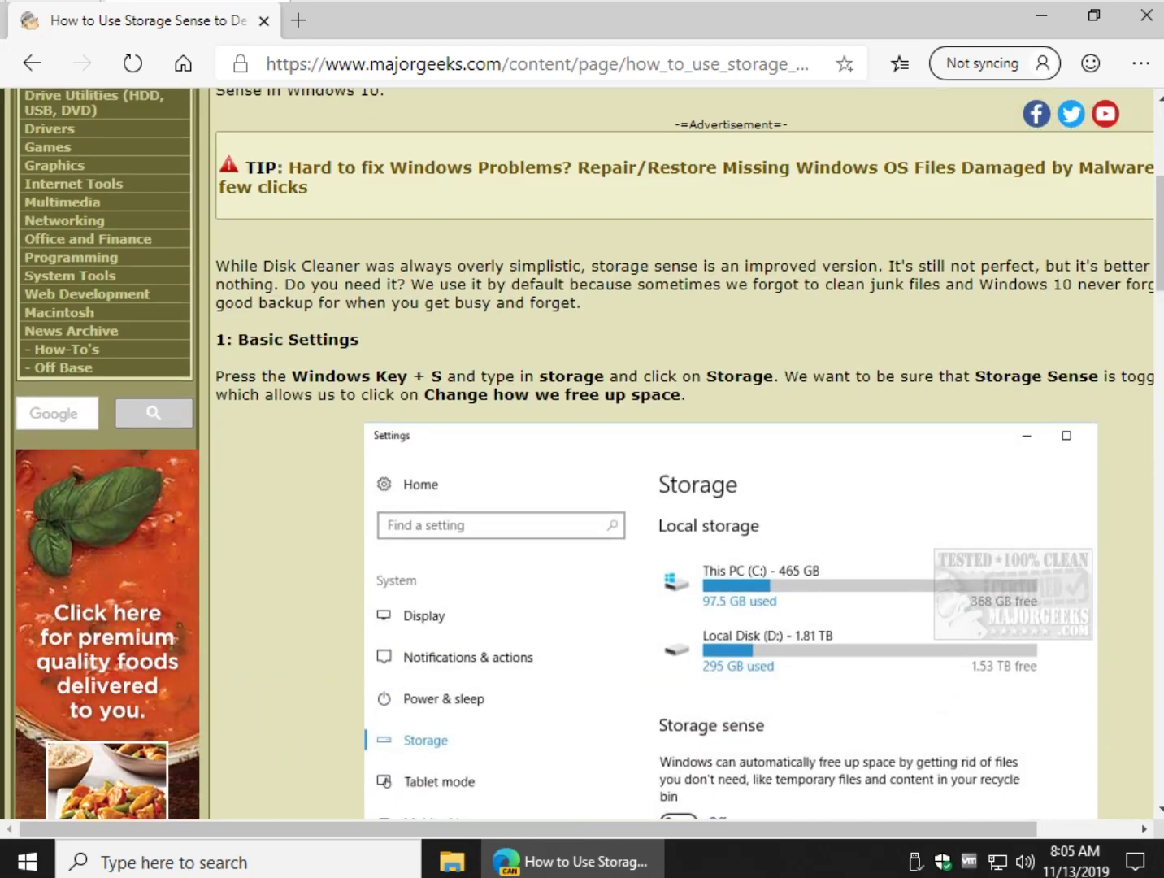
scroll(680, 453, "down", 12)
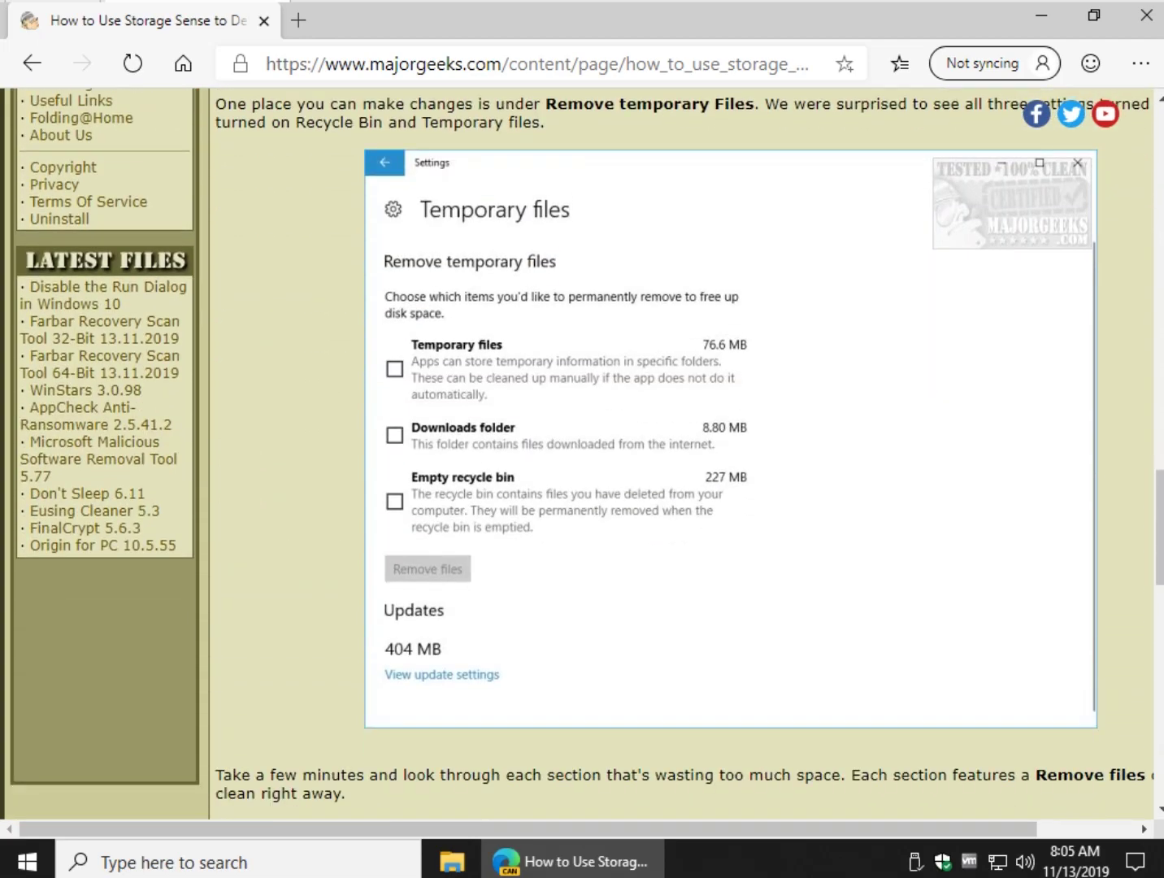
scroll(582, 454, "down", 8)
scroll(582, 455, "up", 14)
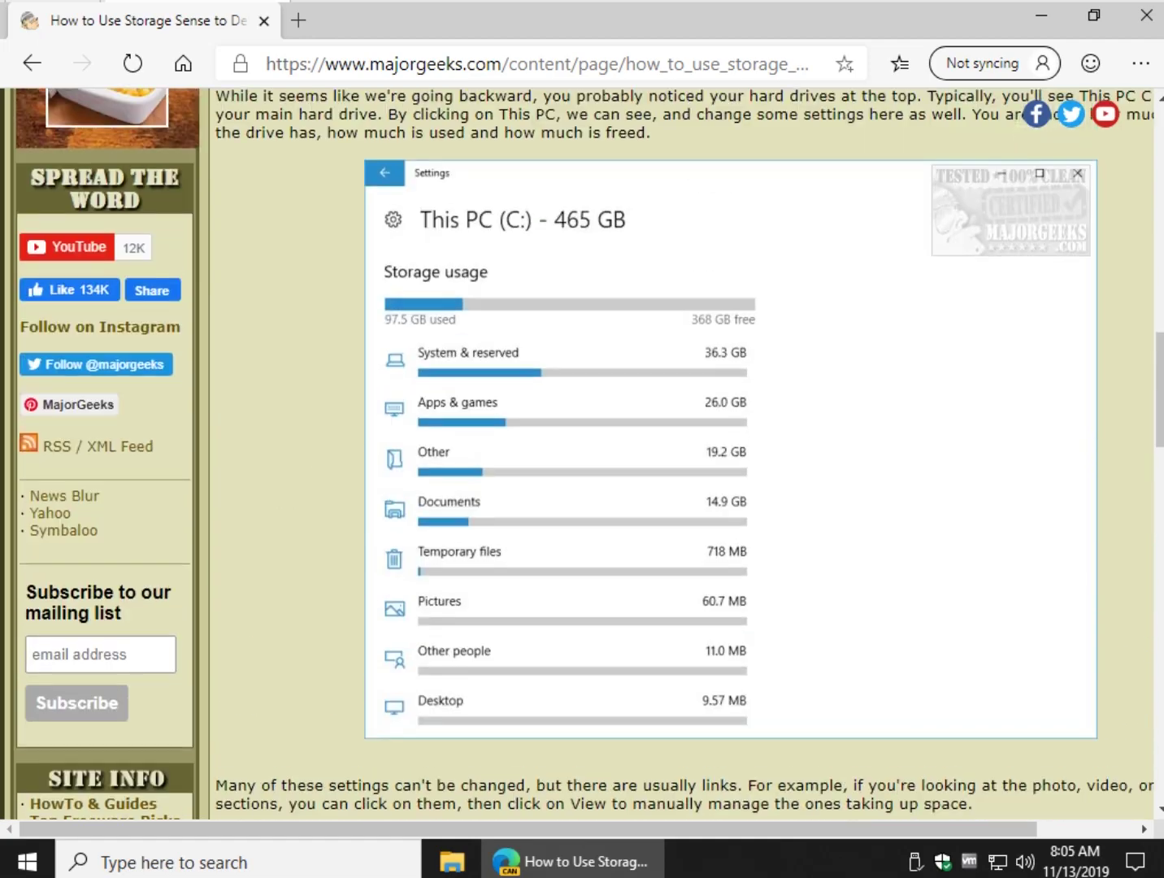
scroll(449, 422, "up", 15)
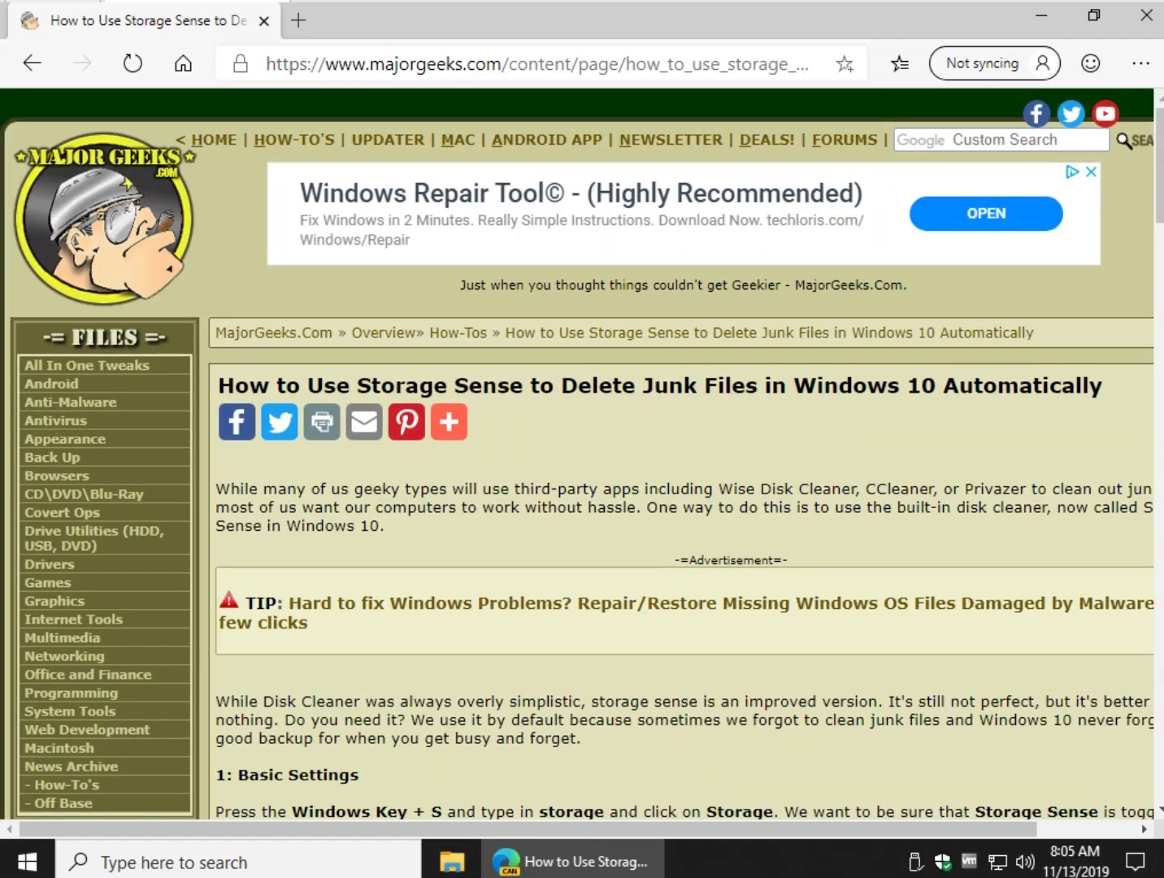
mouse_move(448, 422)
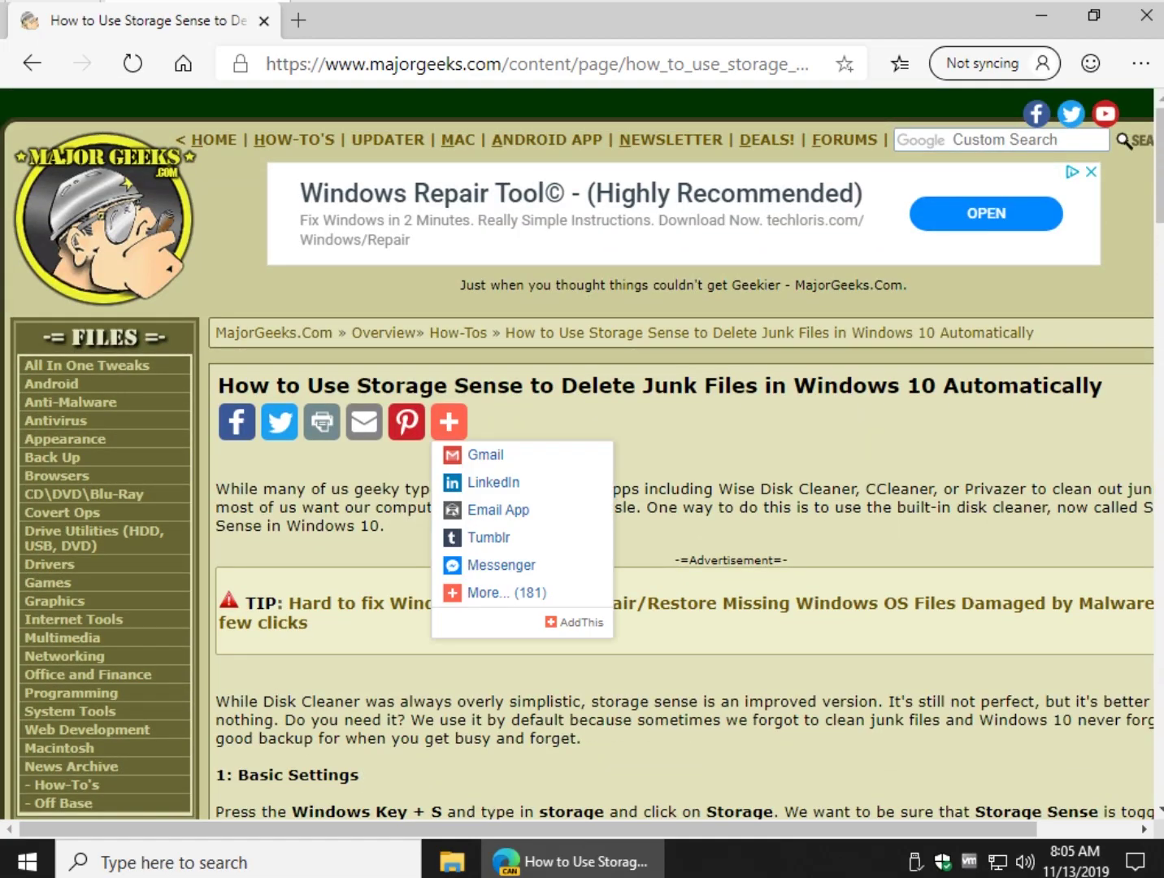
left_click_drag(448, 385, 372, 386)
left_click(569, 386)
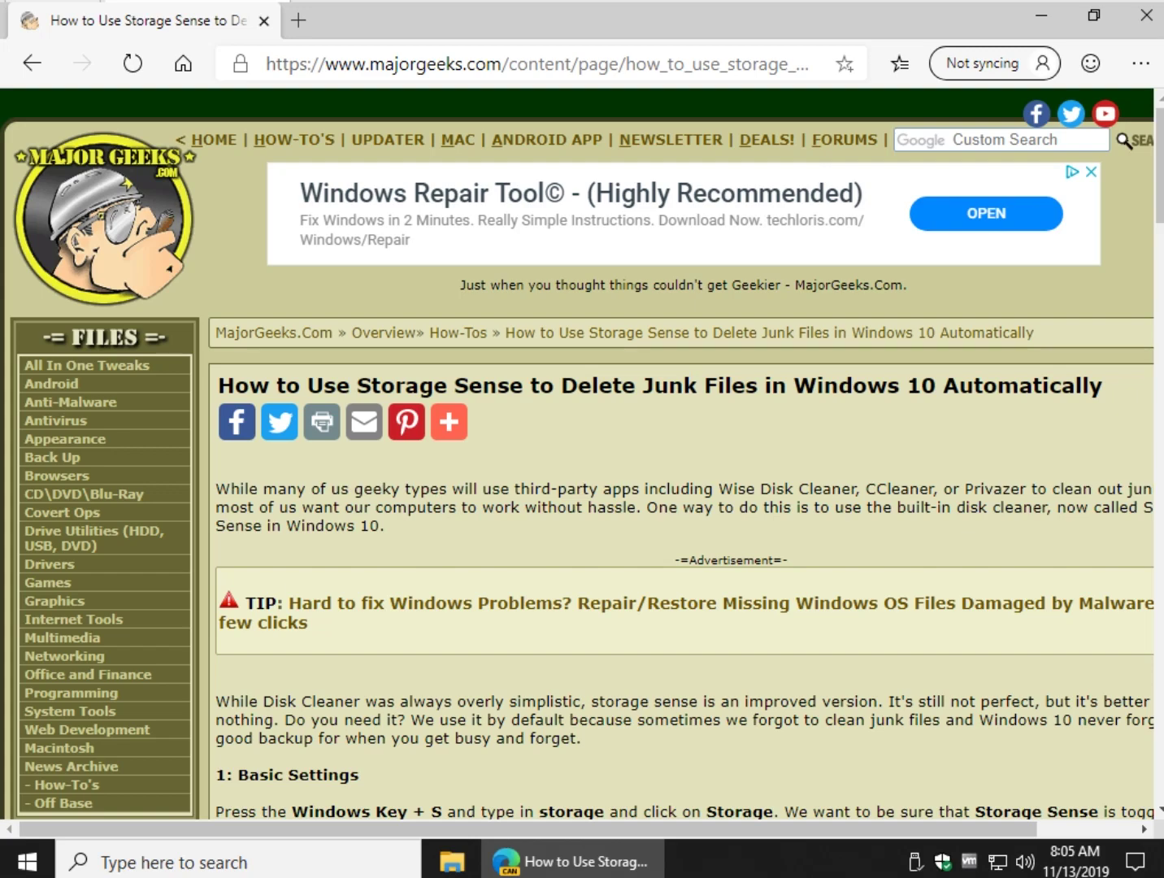
left_click_drag(217, 488, 406, 507)
left_click(407, 507)
scroll(478, 518, "down", 3)
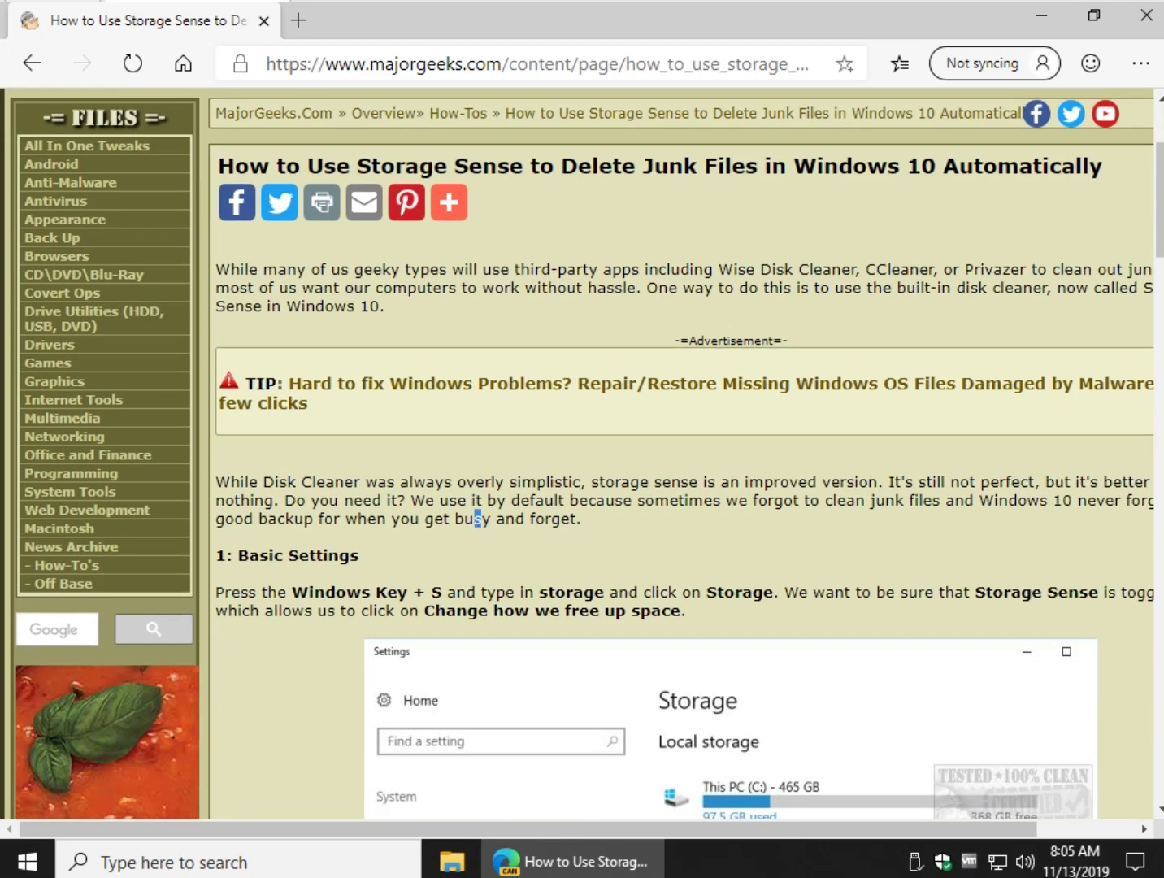
scroll(681, 456, "up", 3)
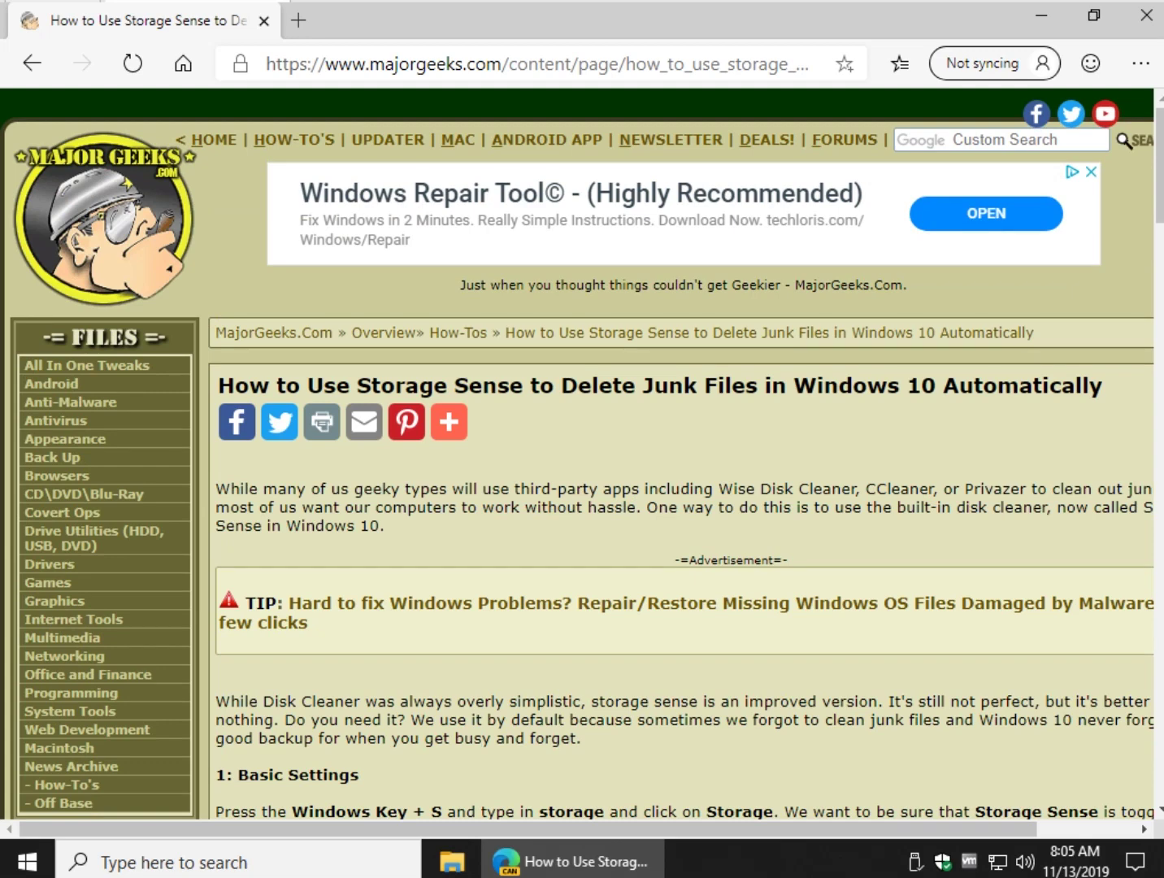
left_click_drag(577, 489, 576, 507)
left_click(577, 507)
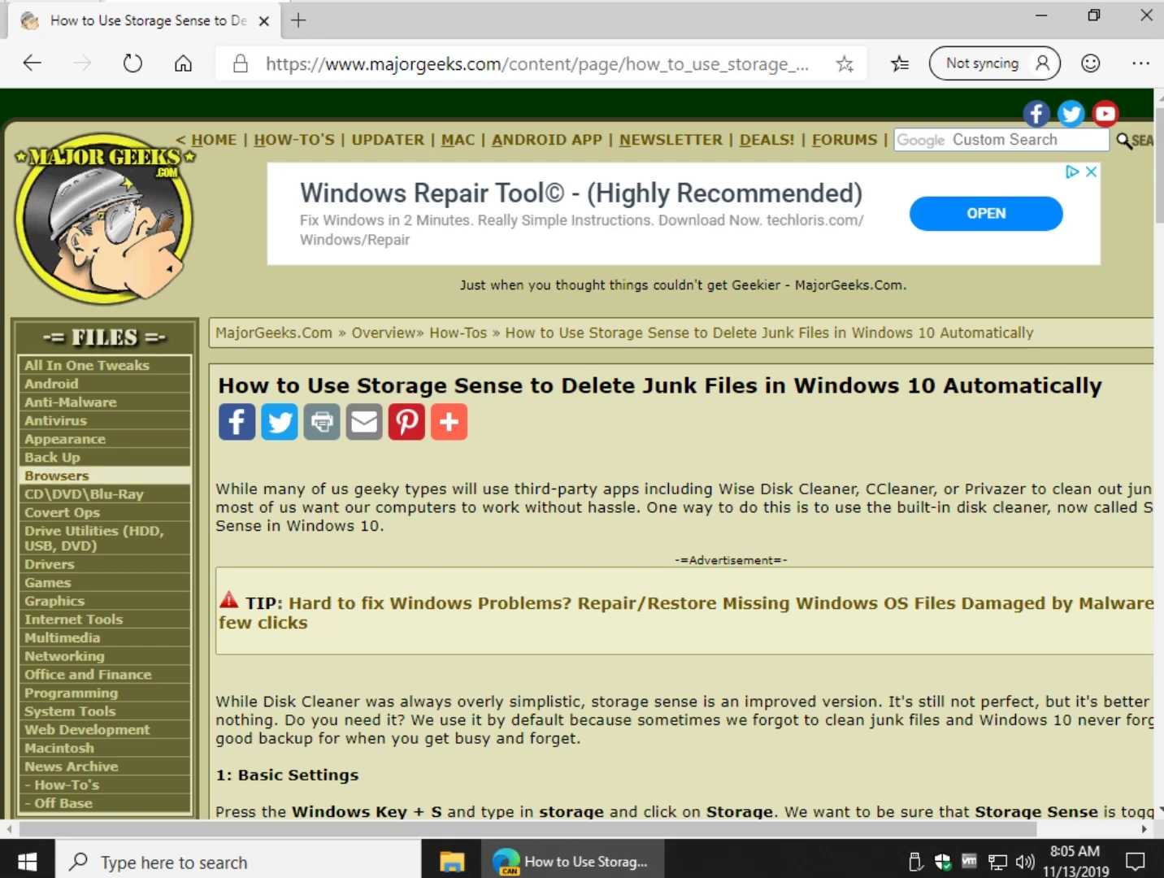